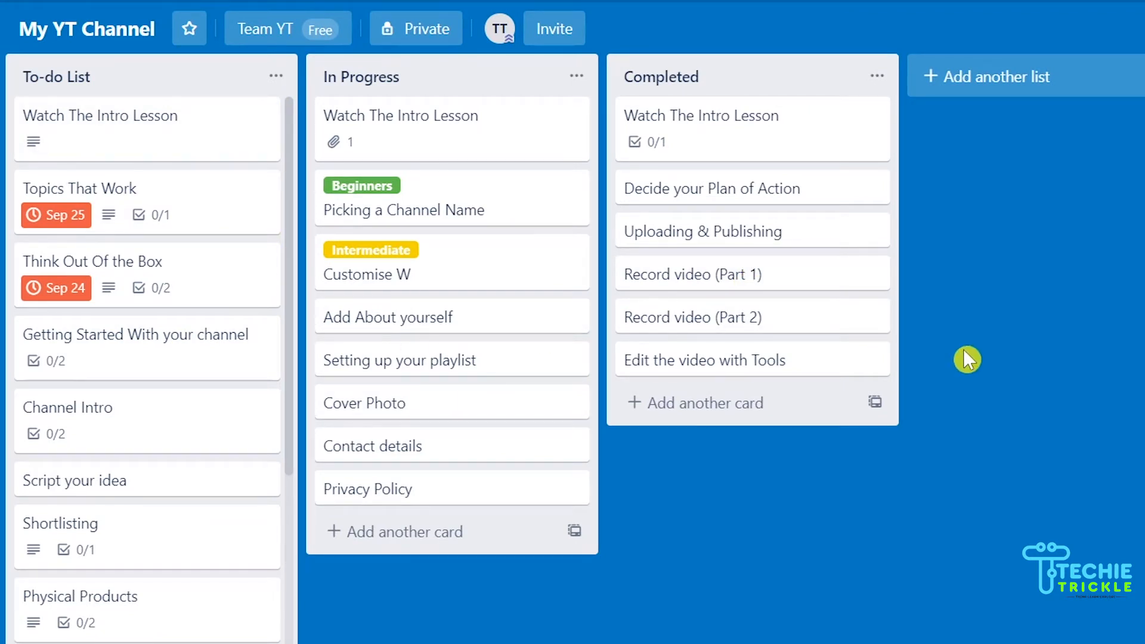
Step: View the list of available boards, and move the Channel Intro card below Script your idea in the To-do List
click(132, 3)
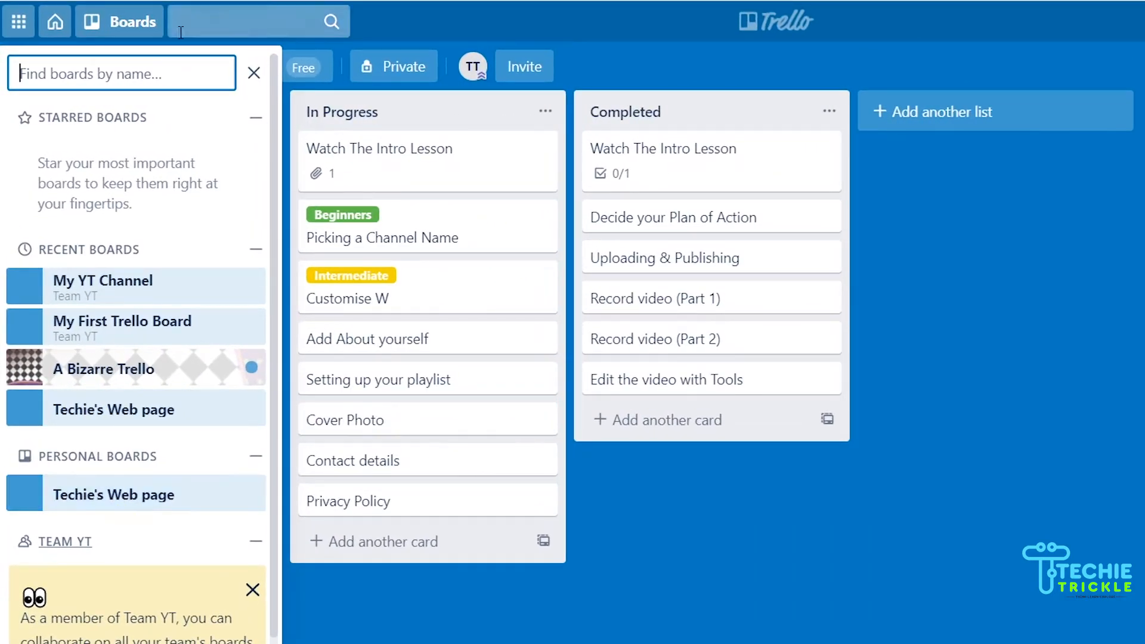
click(130, 24)
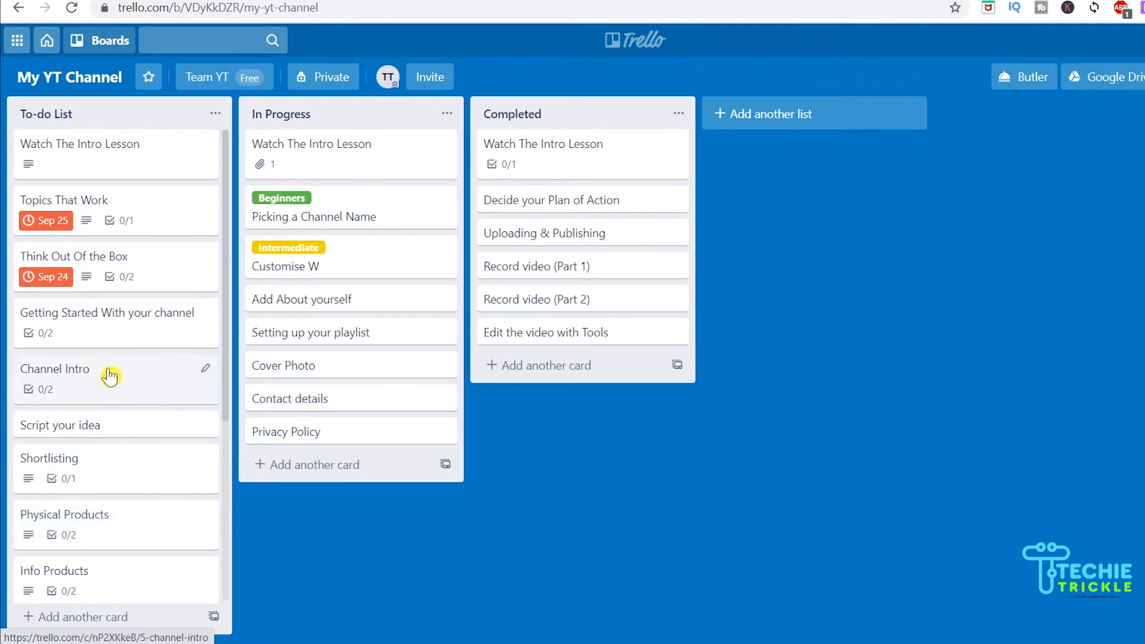
drag(109, 376, 140, 368)
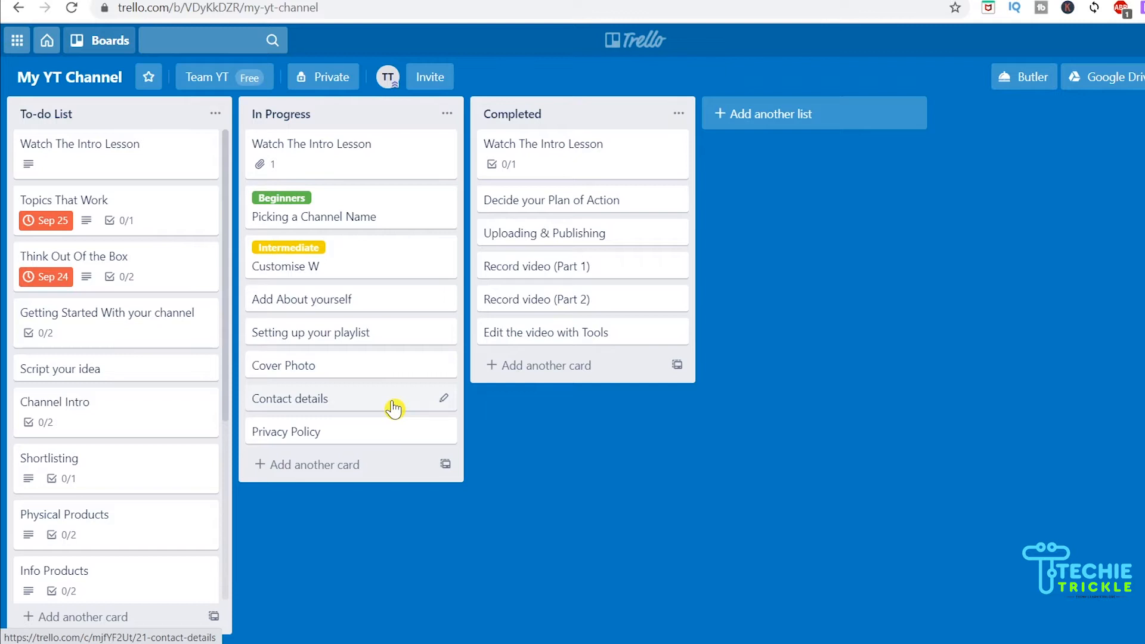
Step: Change the due date of the Topics That Work card to 9/28/2020 and close the card
click(136, 208)
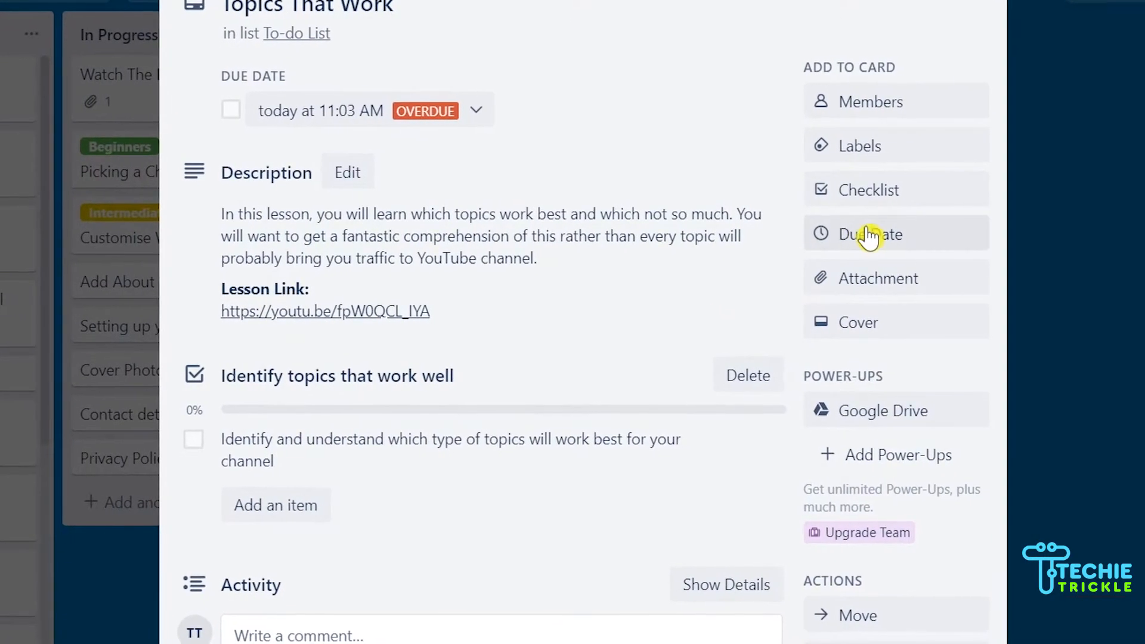
click(868, 236)
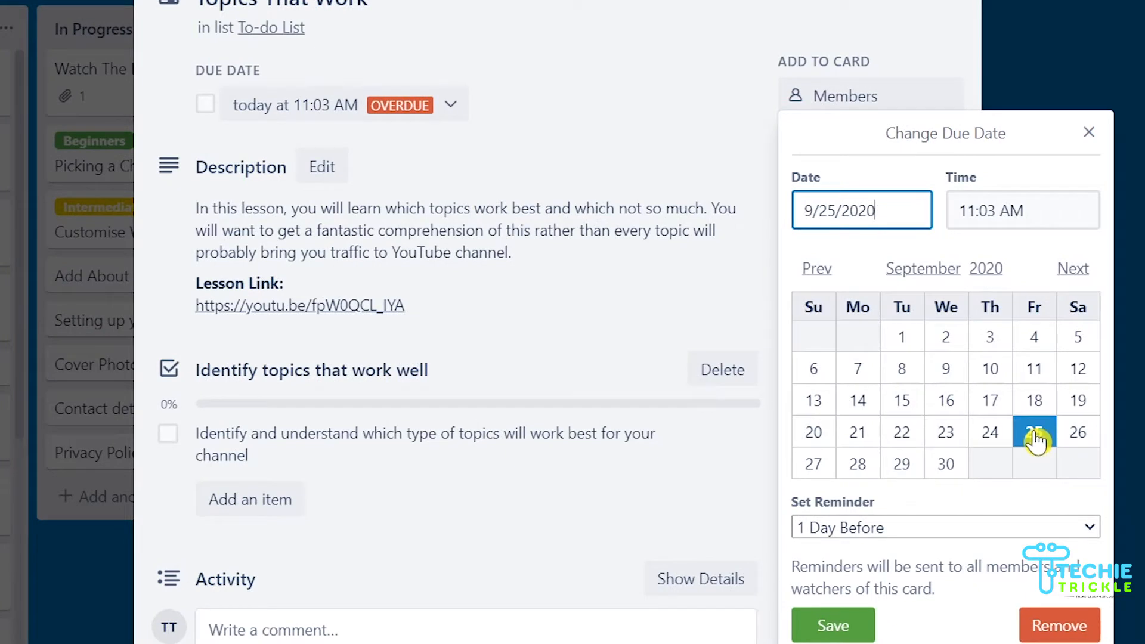
click(861, 468)
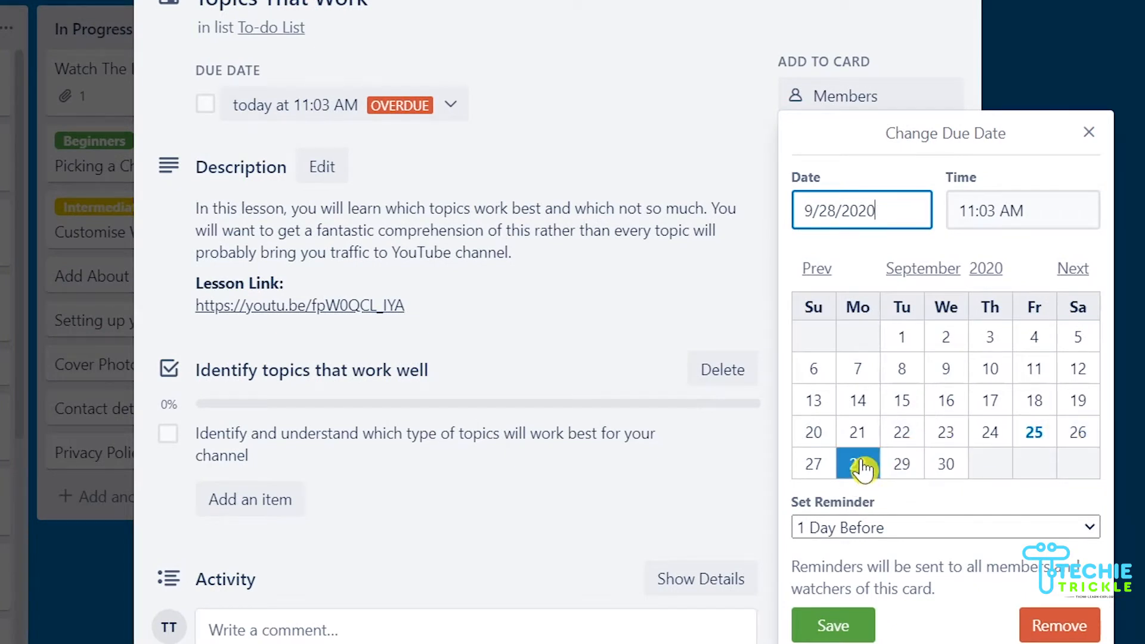
click(842, 623)
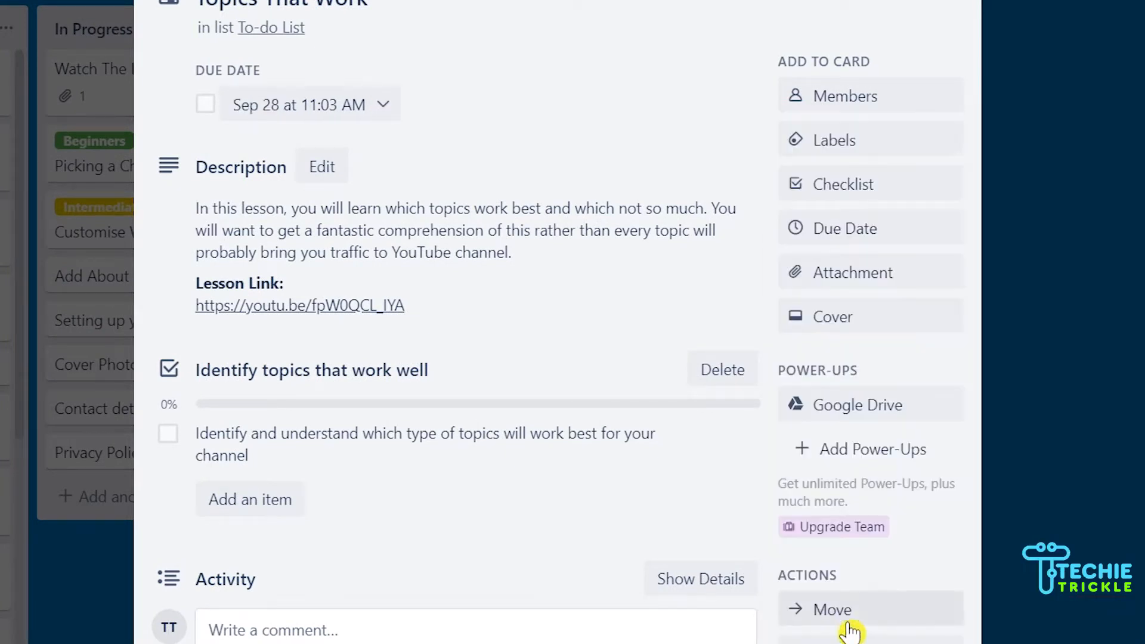
click(948, 6)
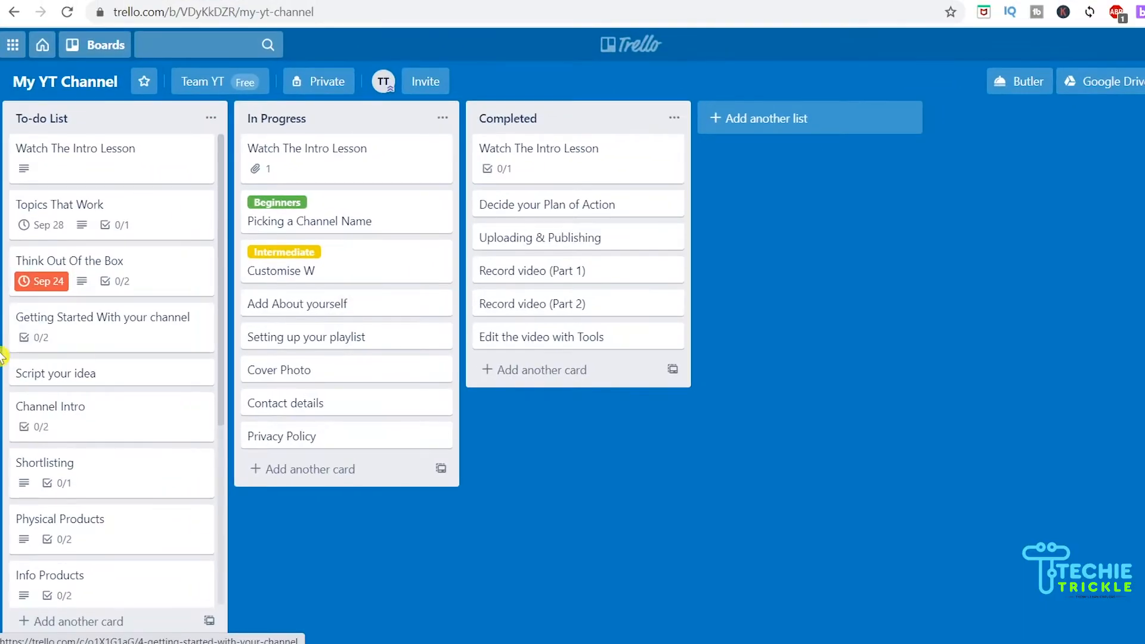
Step: Review the due date and details of the Think Out Of the Box card in the To-do List
mouse_move(48, 294)
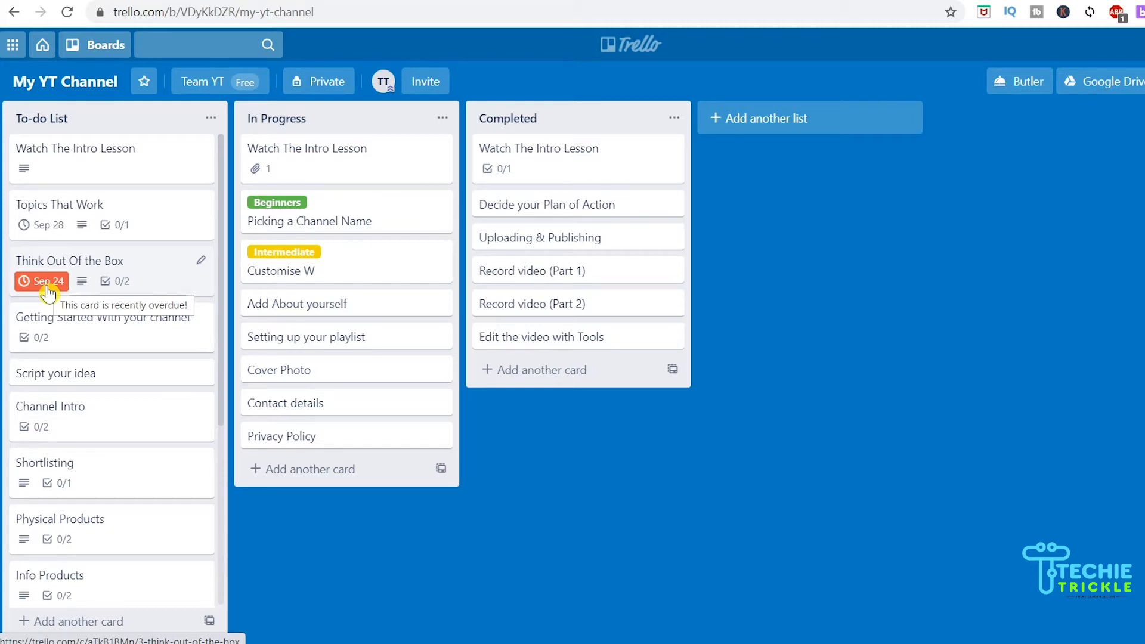
click(48, 293)
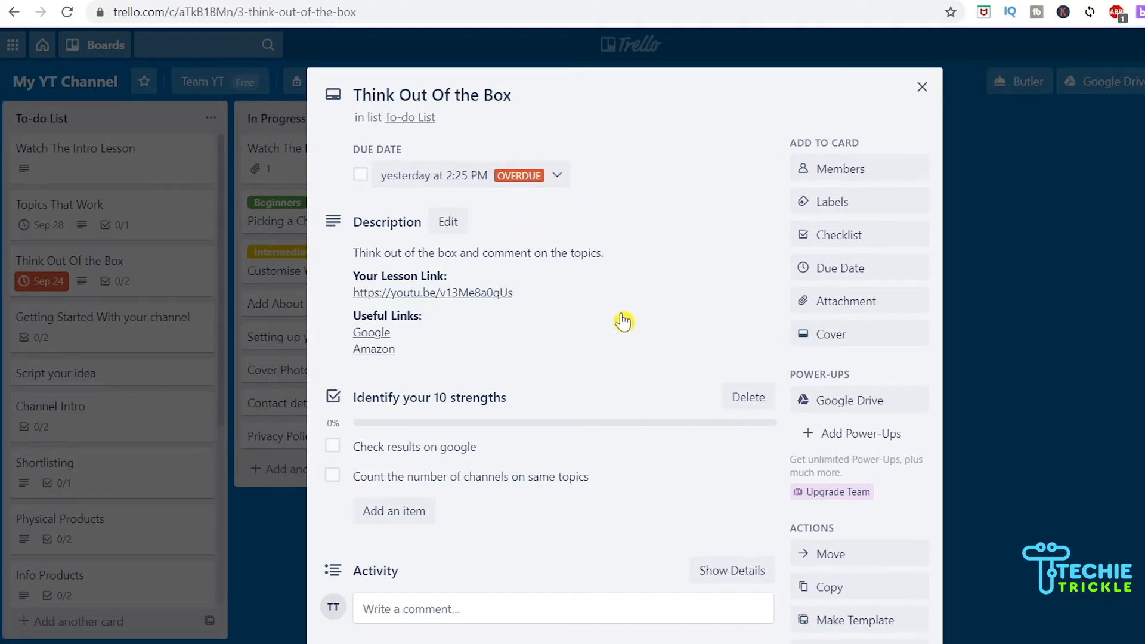
click(922, 87)
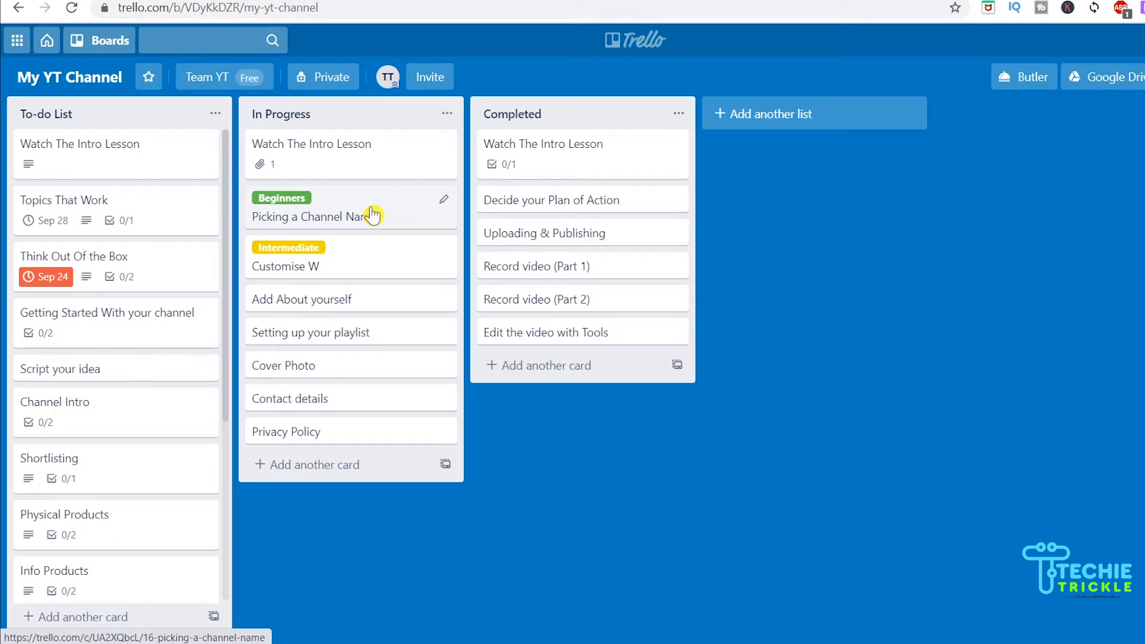
Step: Examine the labels available for the Picking a Channel Name card without changing its label
click(373, 216)
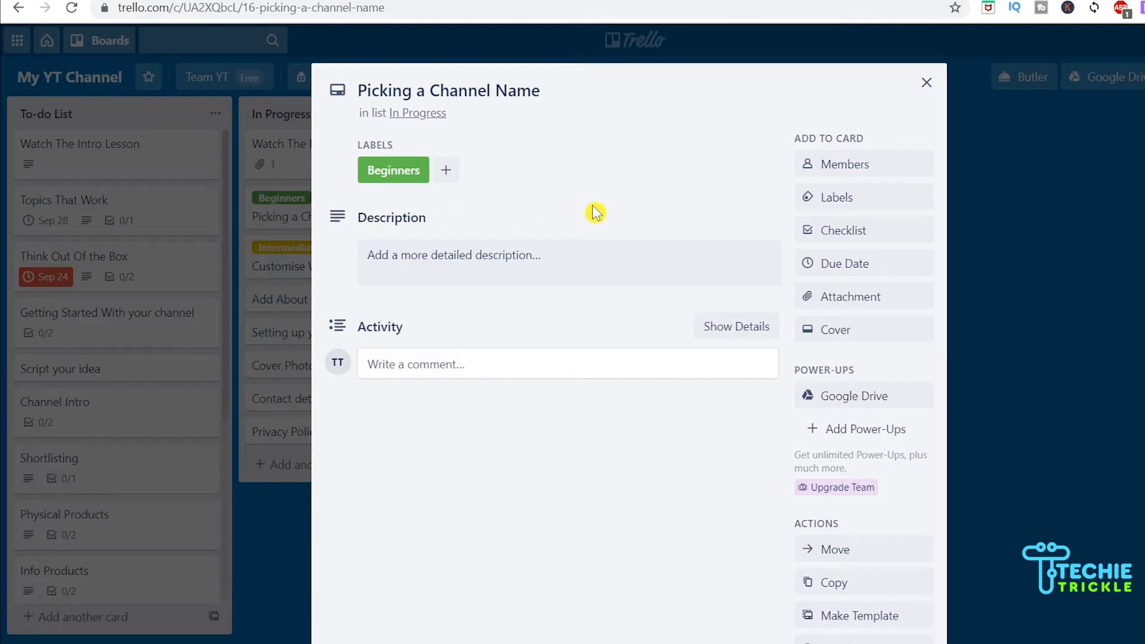
click(856, 210)
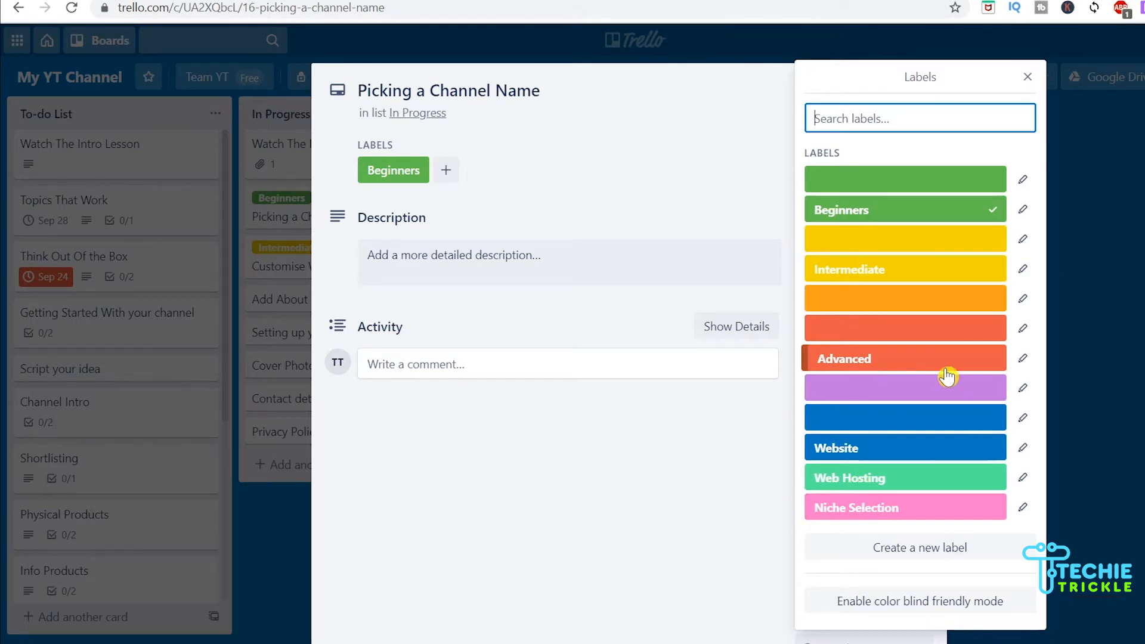
click(1028, 76)
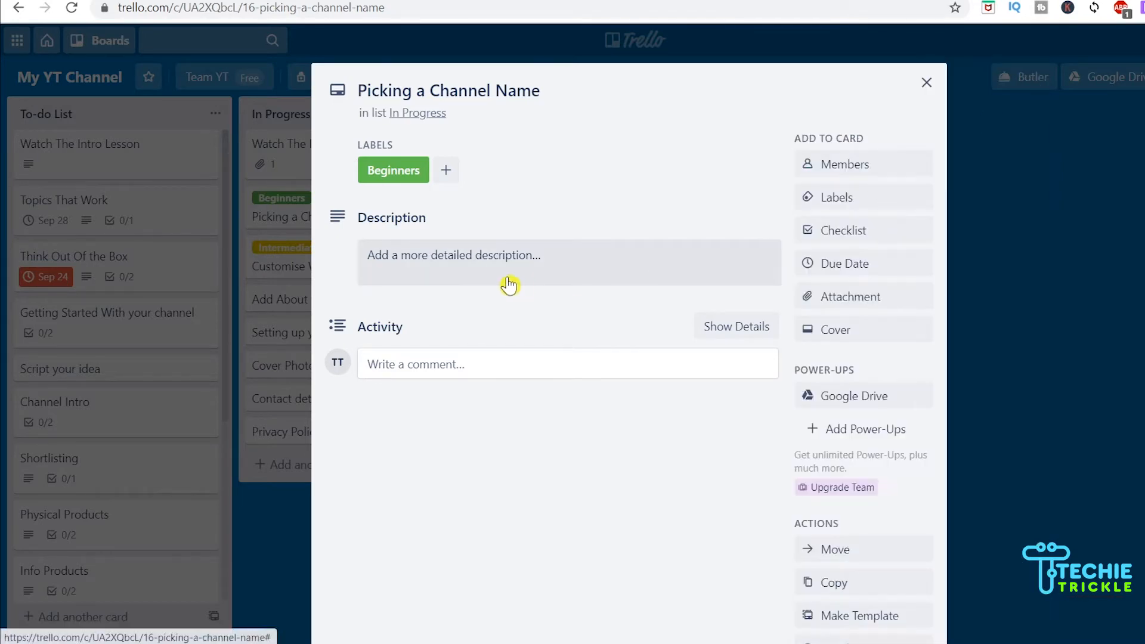
click(926, 82)
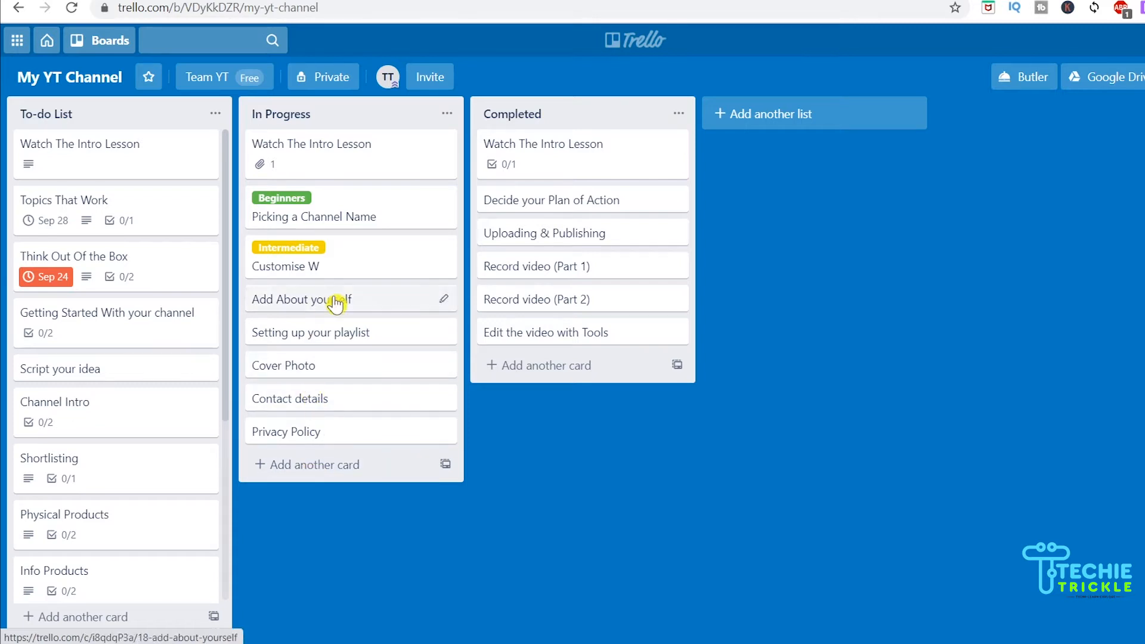
Step: Rename the Customise W card in the In Progress list to "Customise Website"
click(353, 266)
click(462, 89)
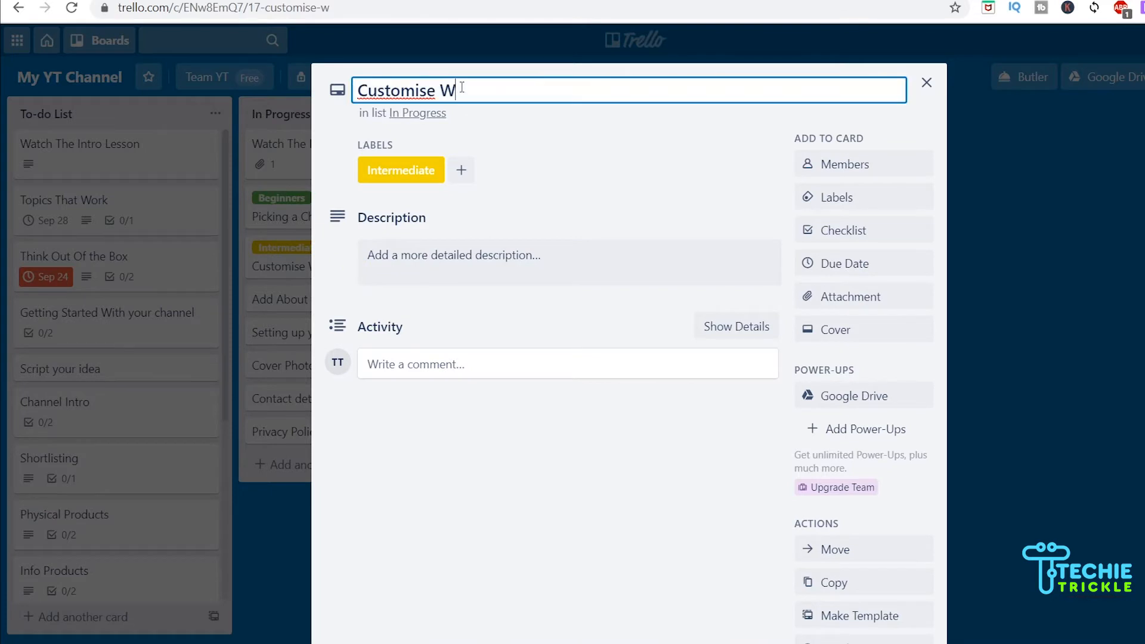
text(ebsite)
click(926, 82)
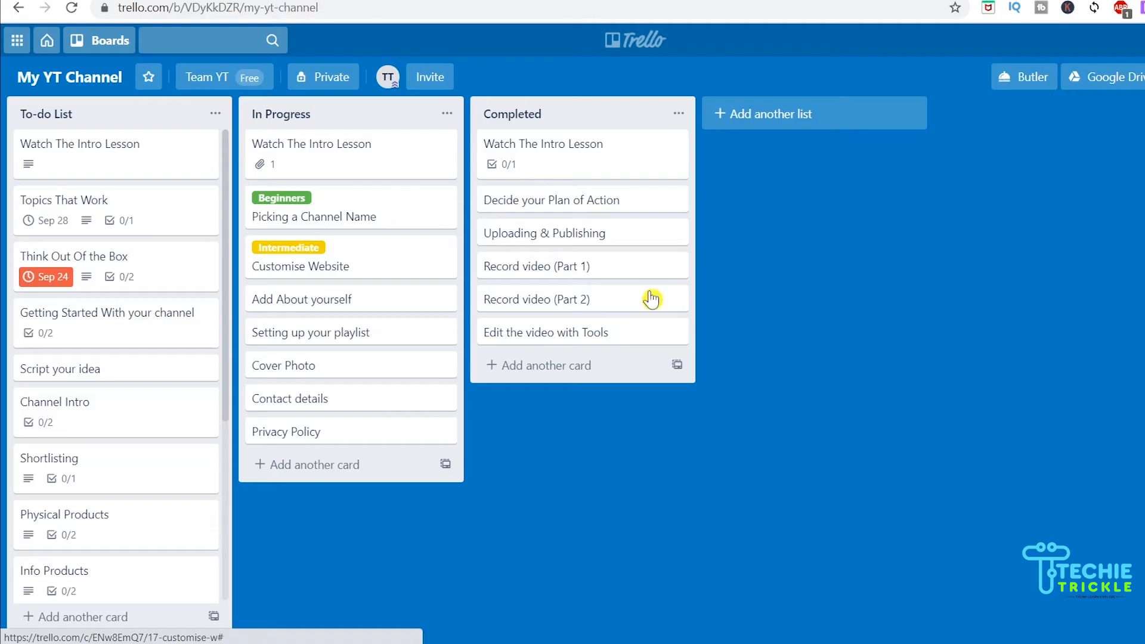
Step: Add the Beginners label to the Add About yourself card in the In Progress list
click(371, 299)
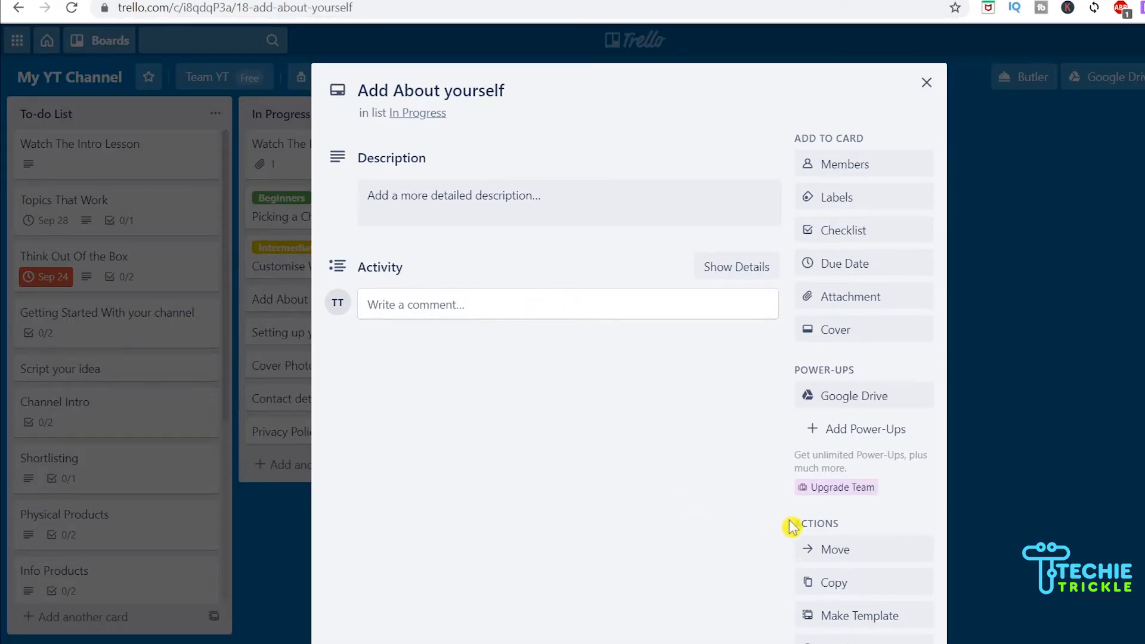
click(859, 197)
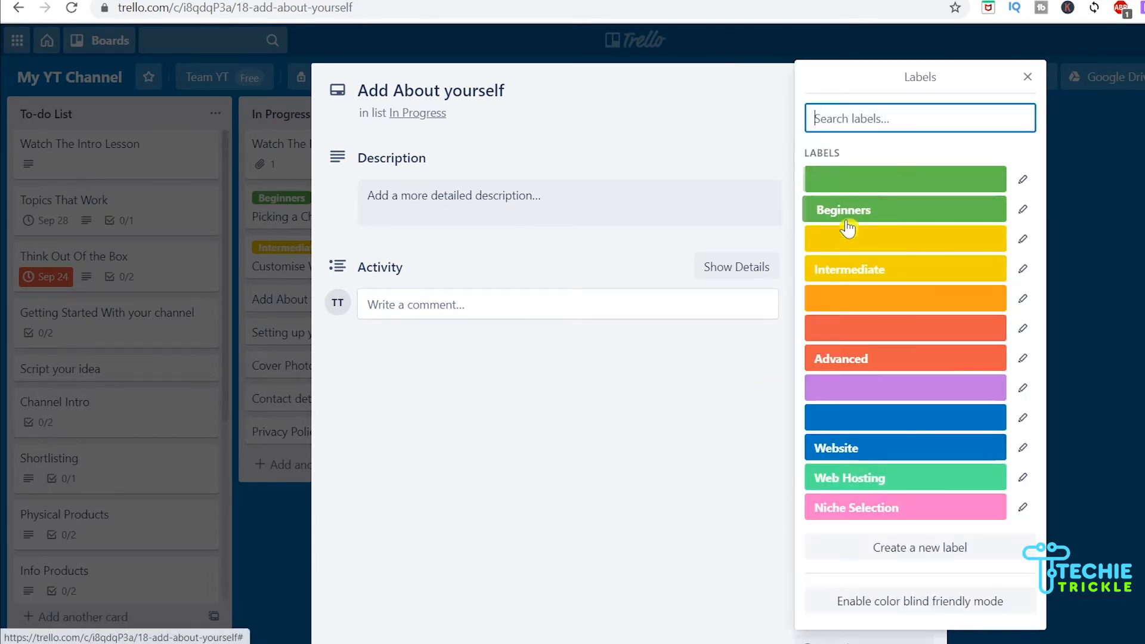
click(879, 216)
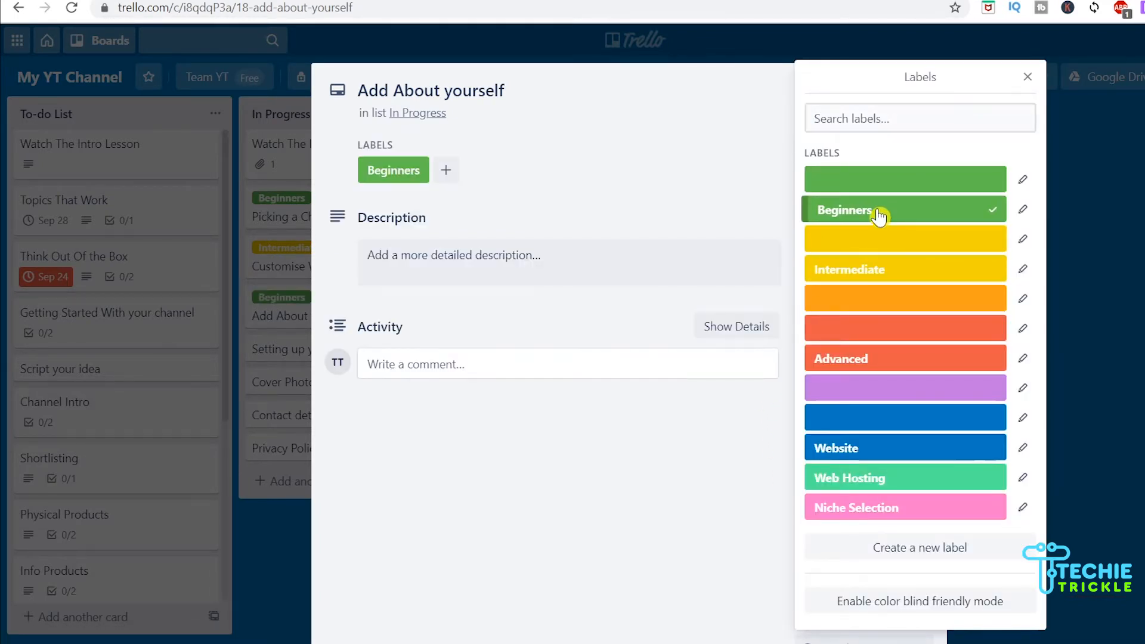
click(1028, 77)
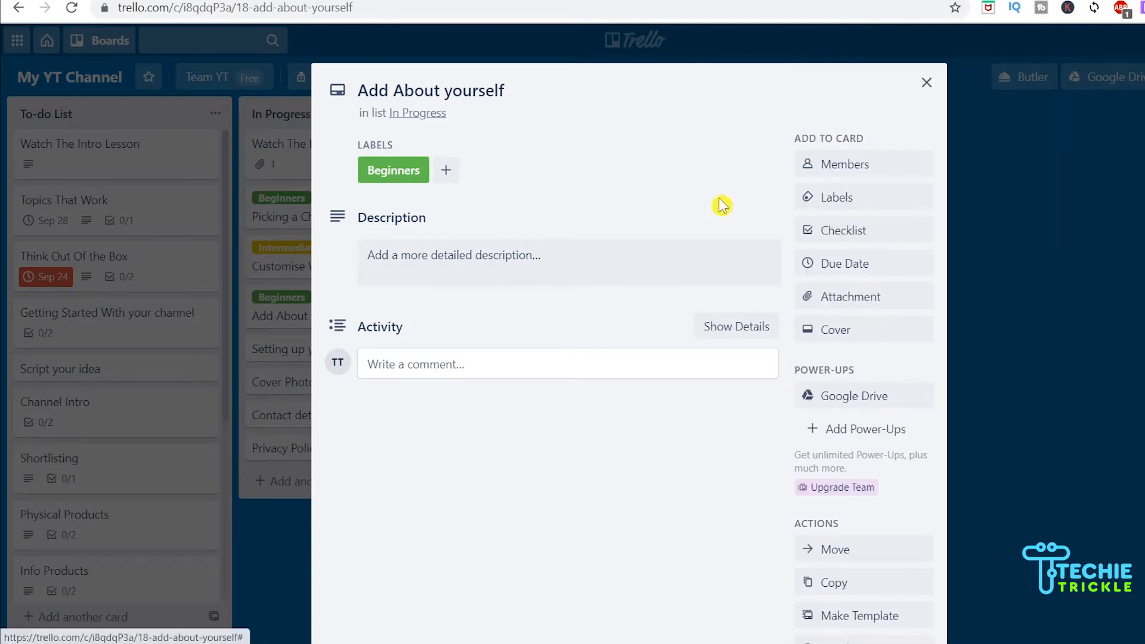
click(927, 82)
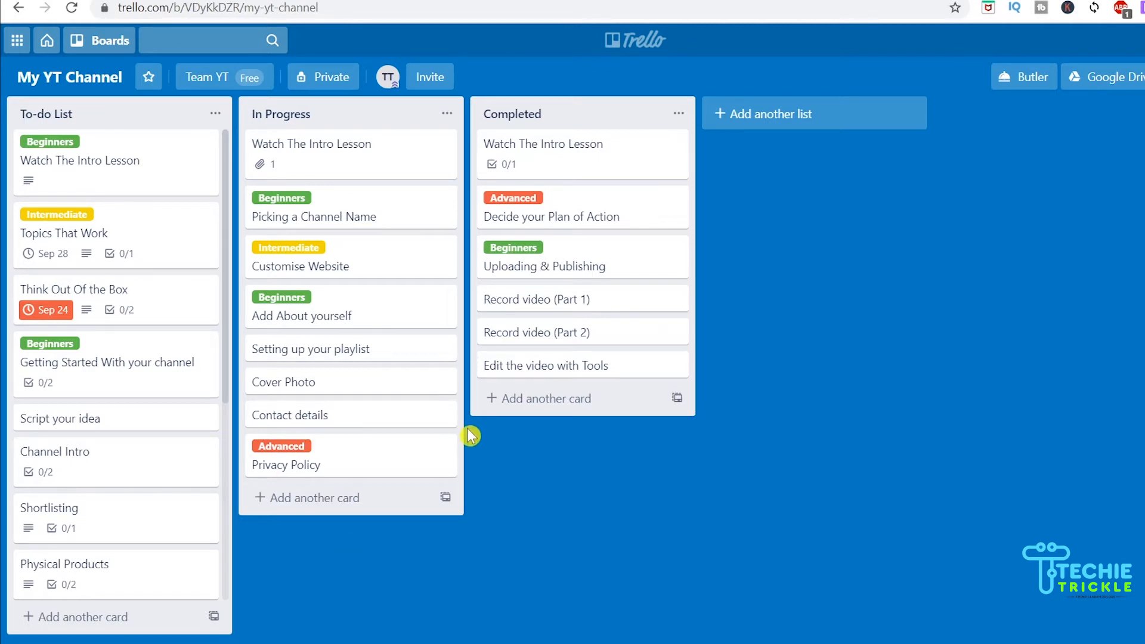
Step: Open quick editing for the Edit the video with Tools card in the Completed list
click(675, 366)
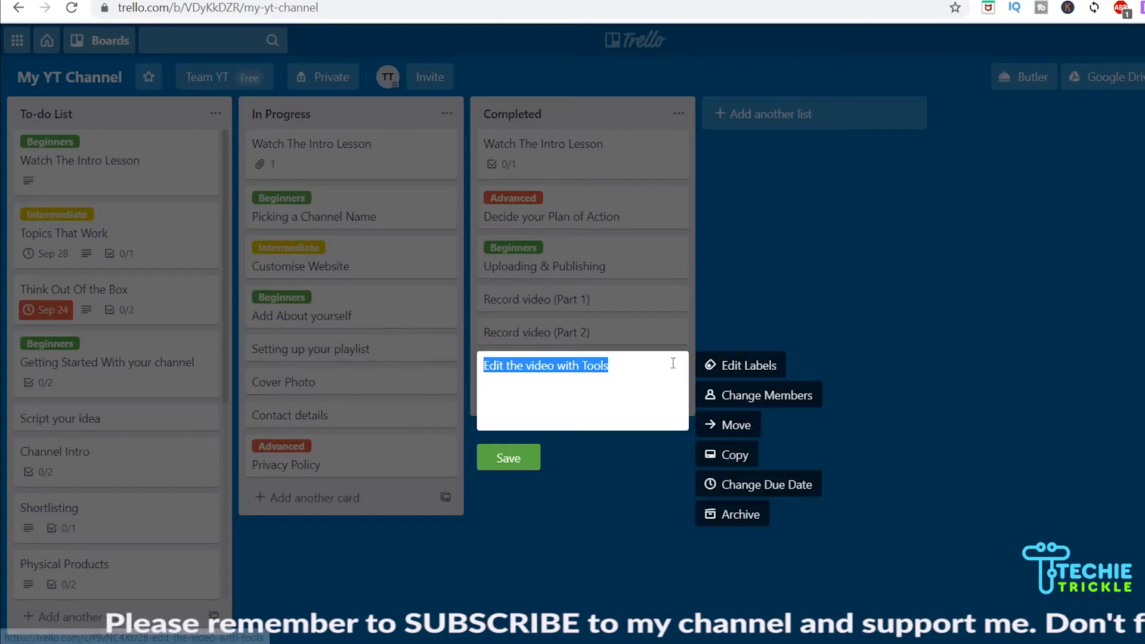
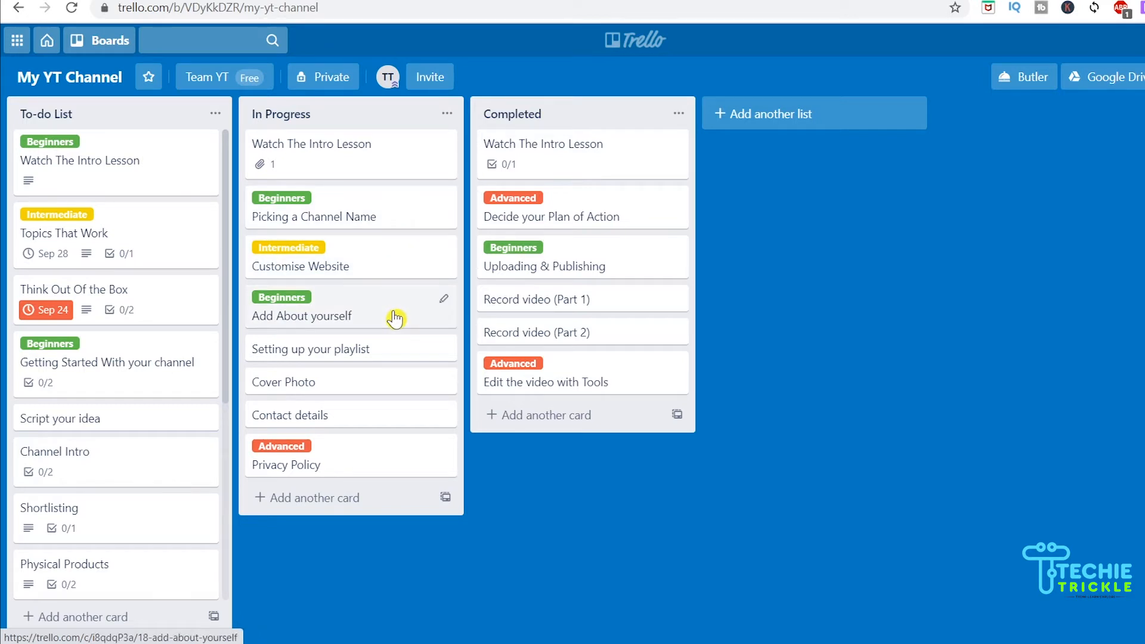
Step: Remove the Beginners label from the Add About yourself card through quick editing and save the card
click(443, 302)
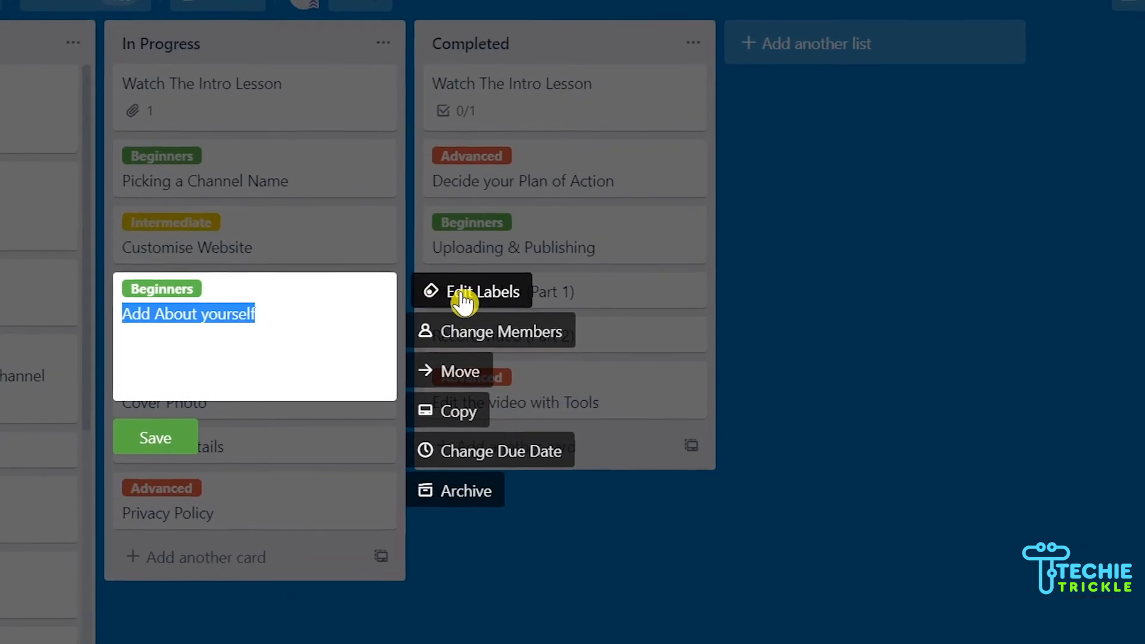
click(465, 298)
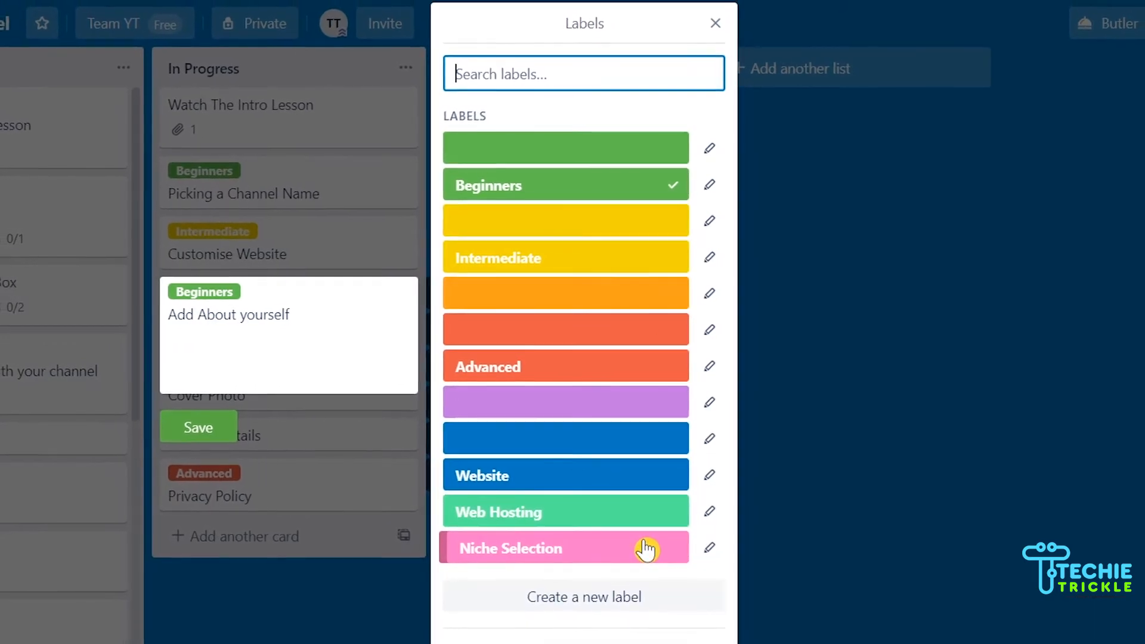
click(679, 192)
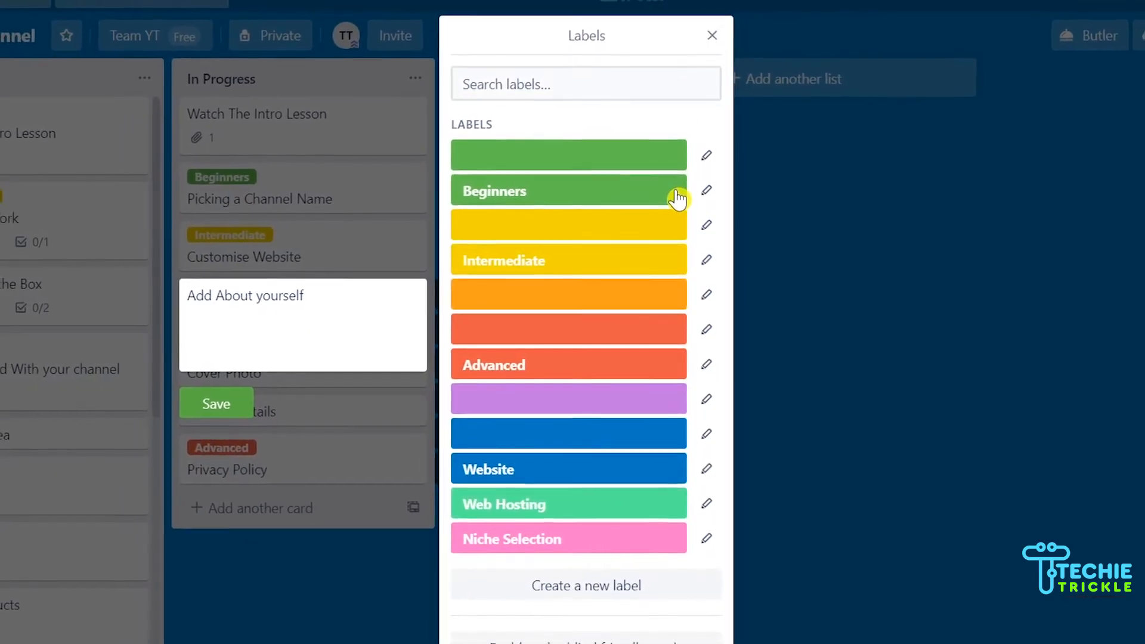
click(232, 410)
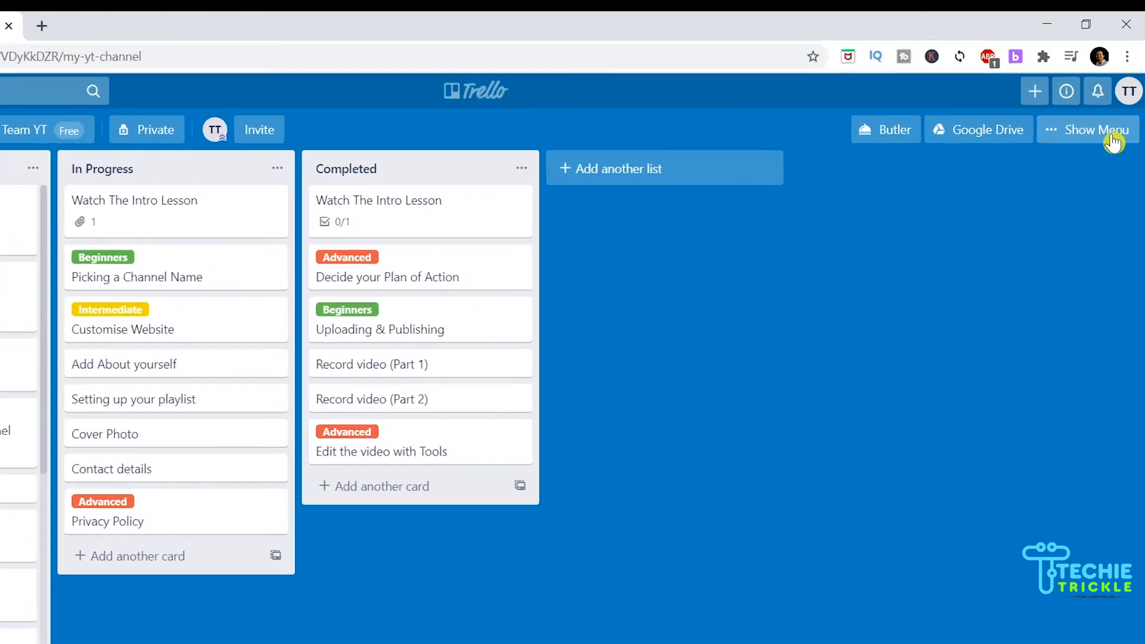
Step: Filter the board's cards by the Beginners label using the card search
click(1111, 135)
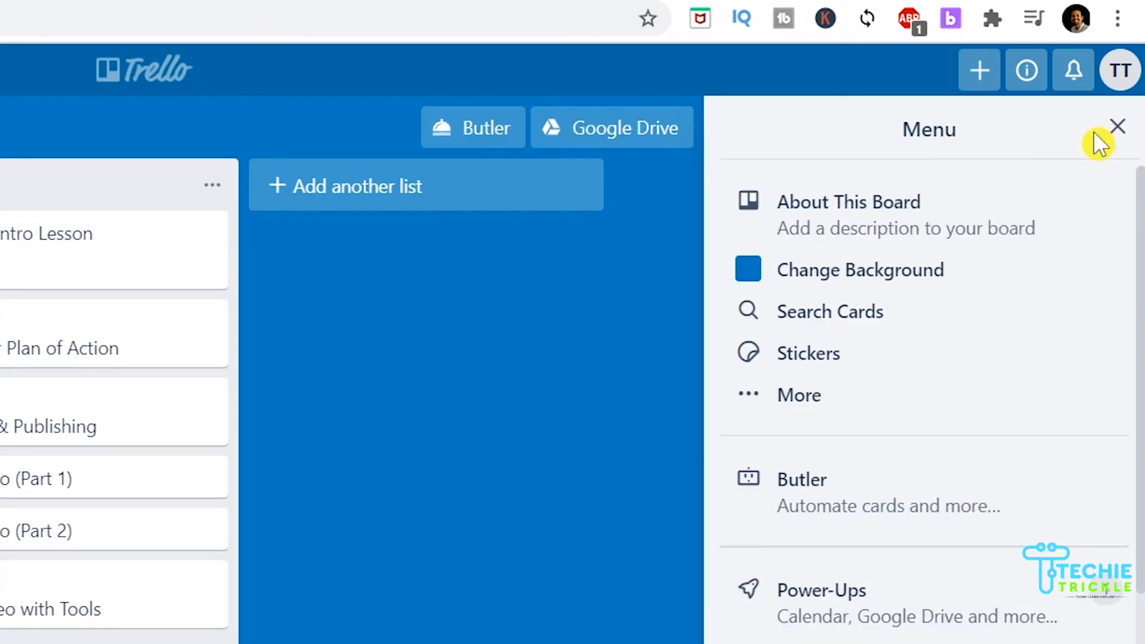
click(859, 332)
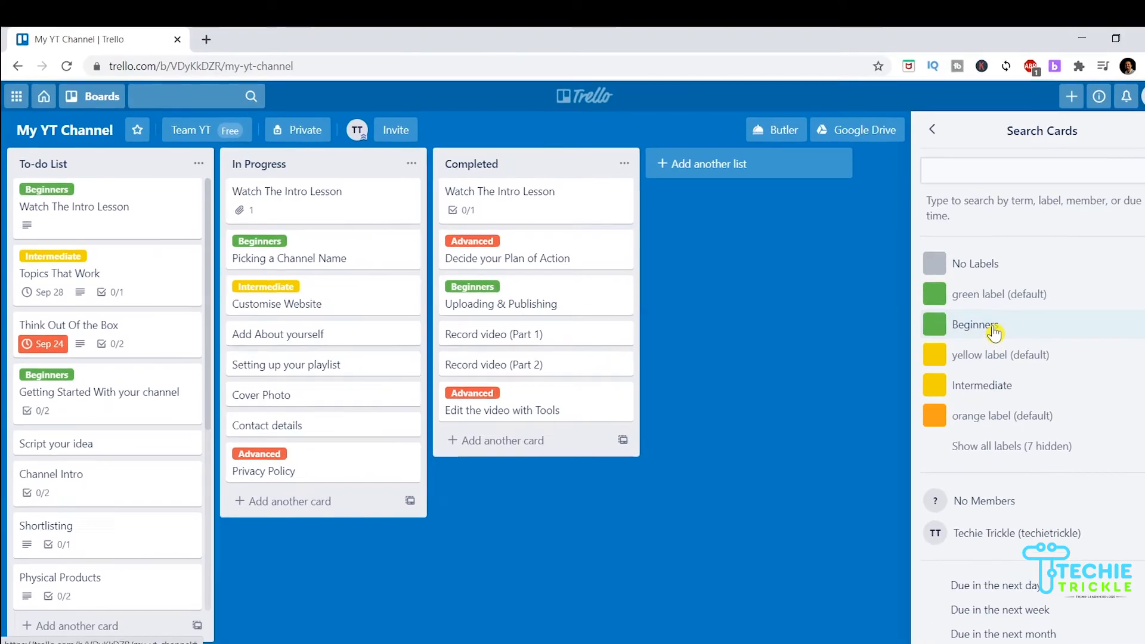
click(976, 326)
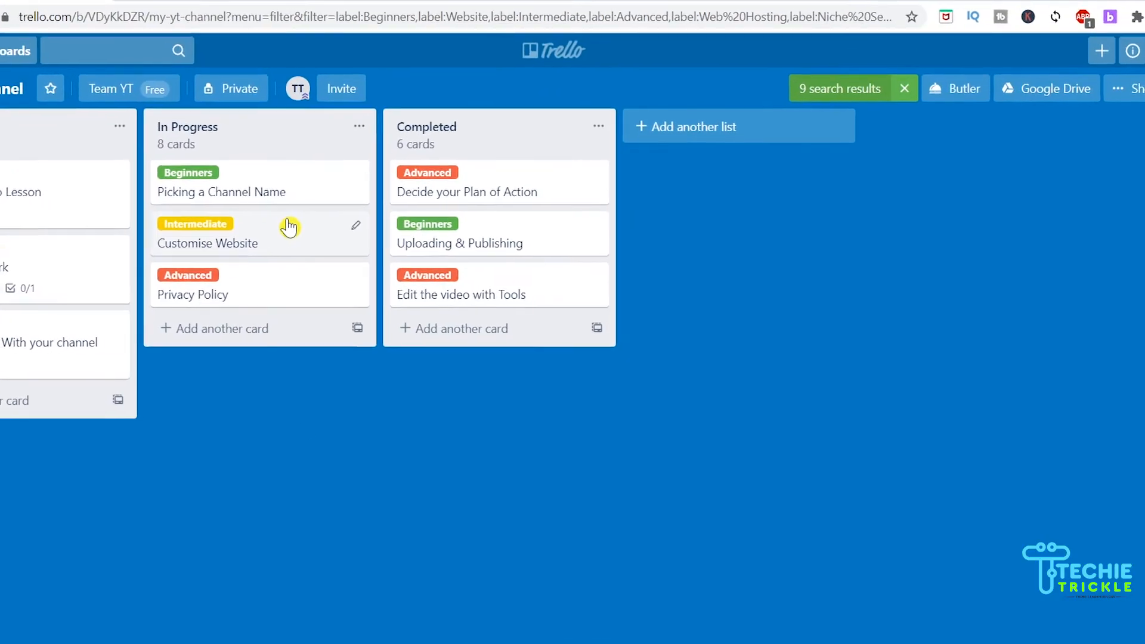
Step: Add the Web Hosting label to the Customise Website card and close the card
click(265, 216)
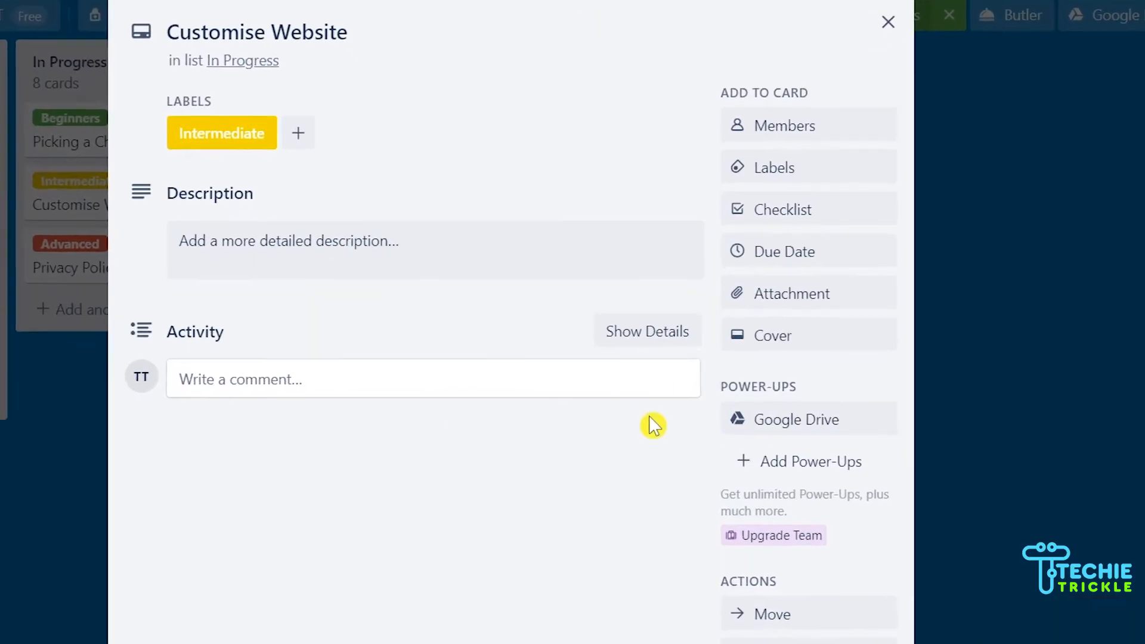
click(823, 156)
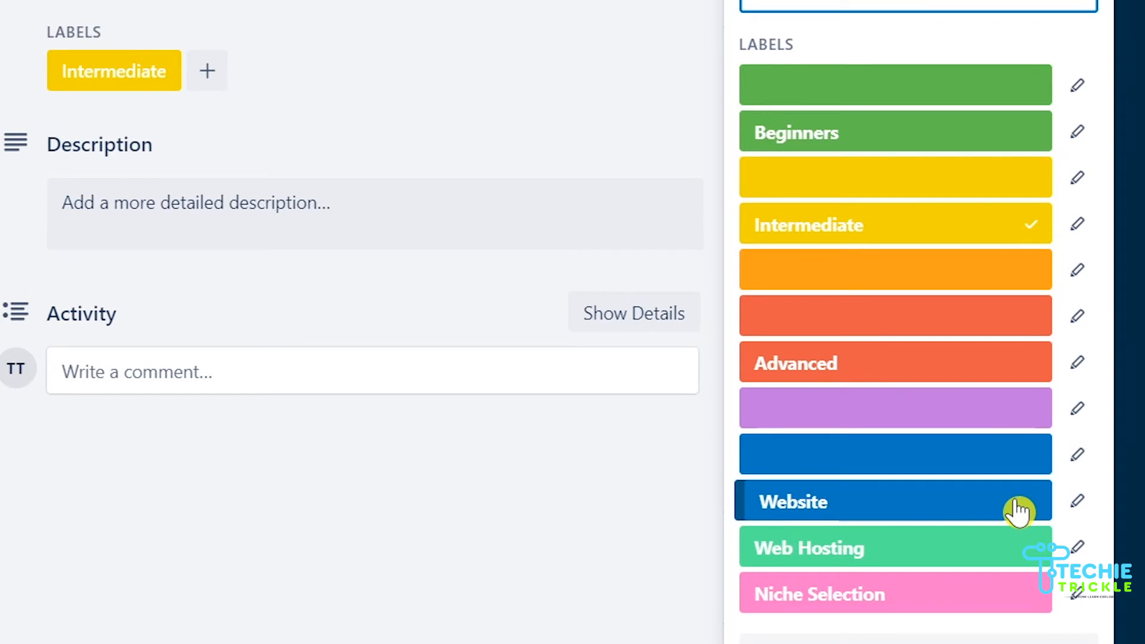
click(1020, 548)
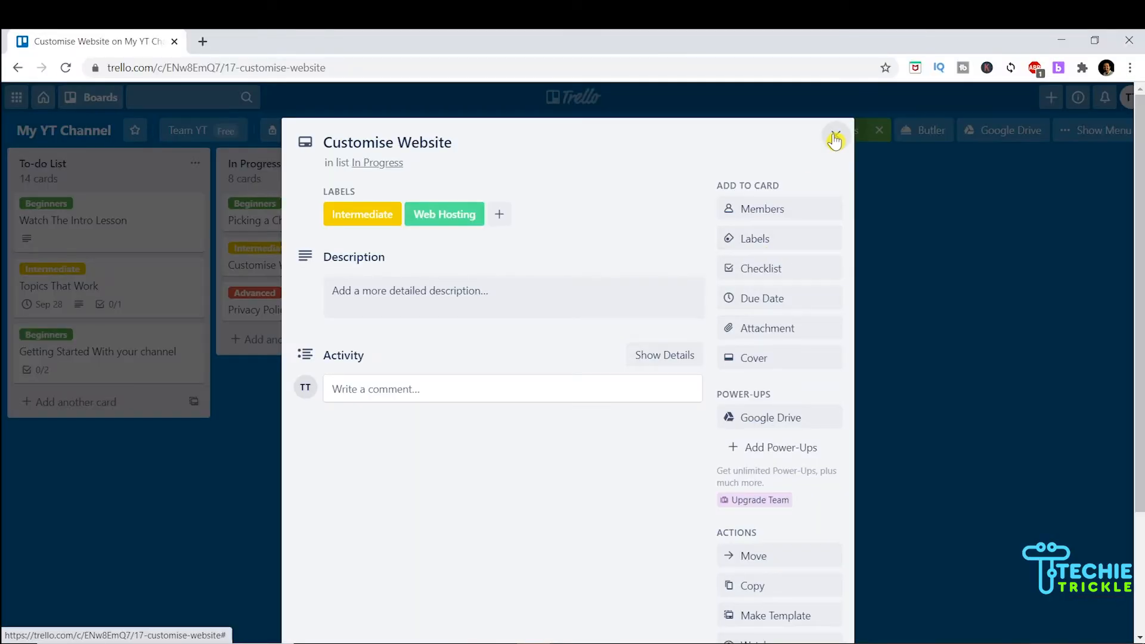
click(834, 136)
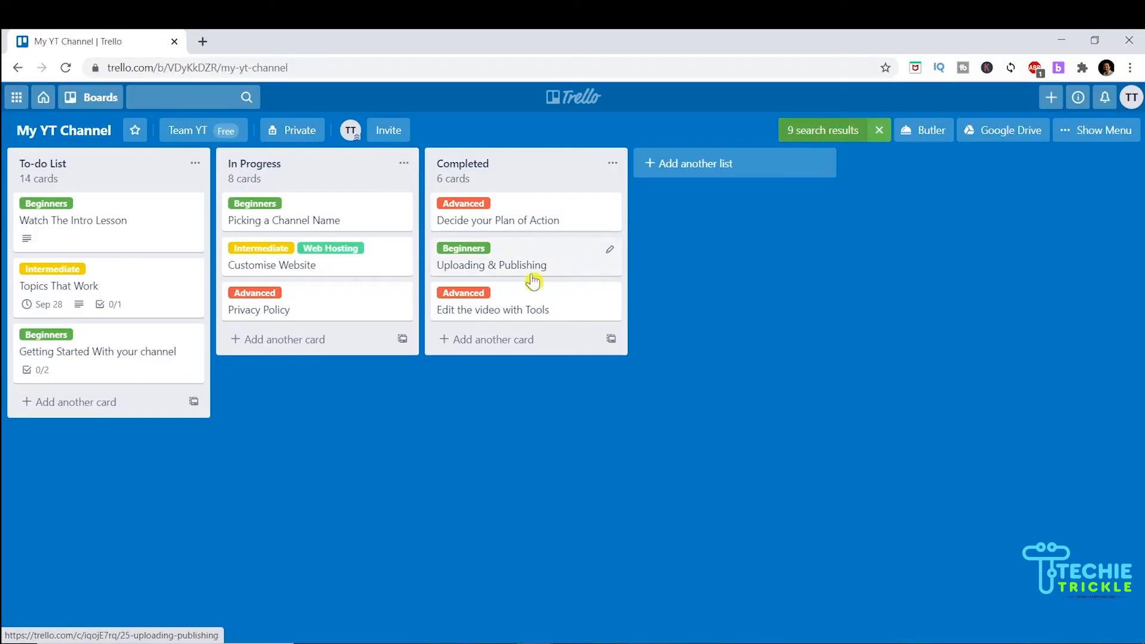
Step: Add the Website label to the Uploading & Publishing card in the Completed list and close the card
click(566, 260)
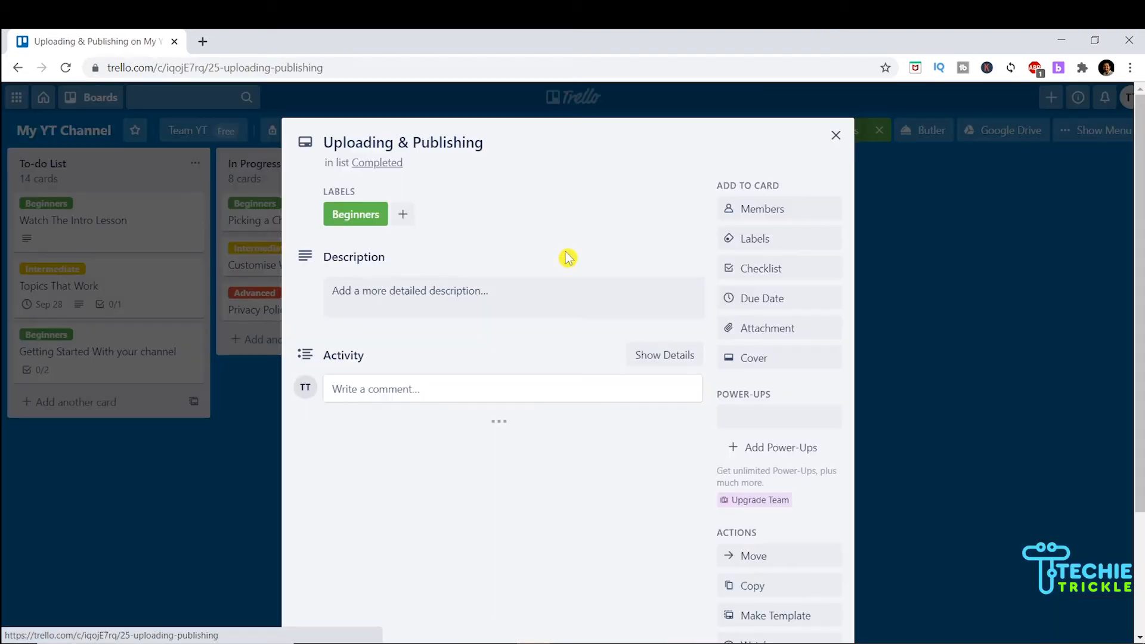
click(778, 238)
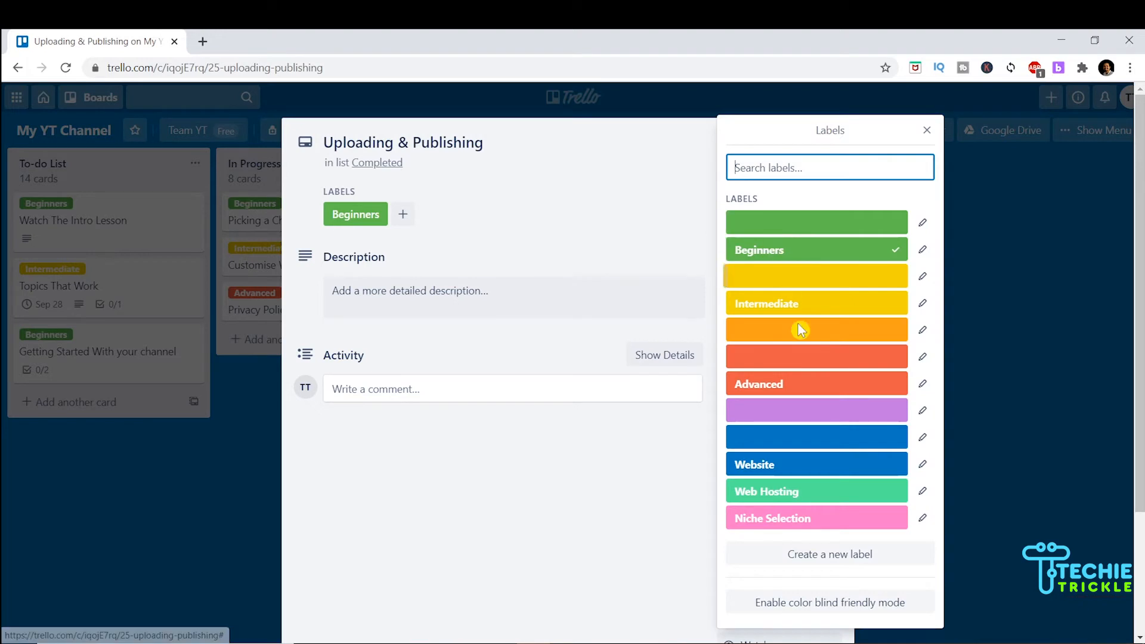
click(811, 463)
click(928, 130)
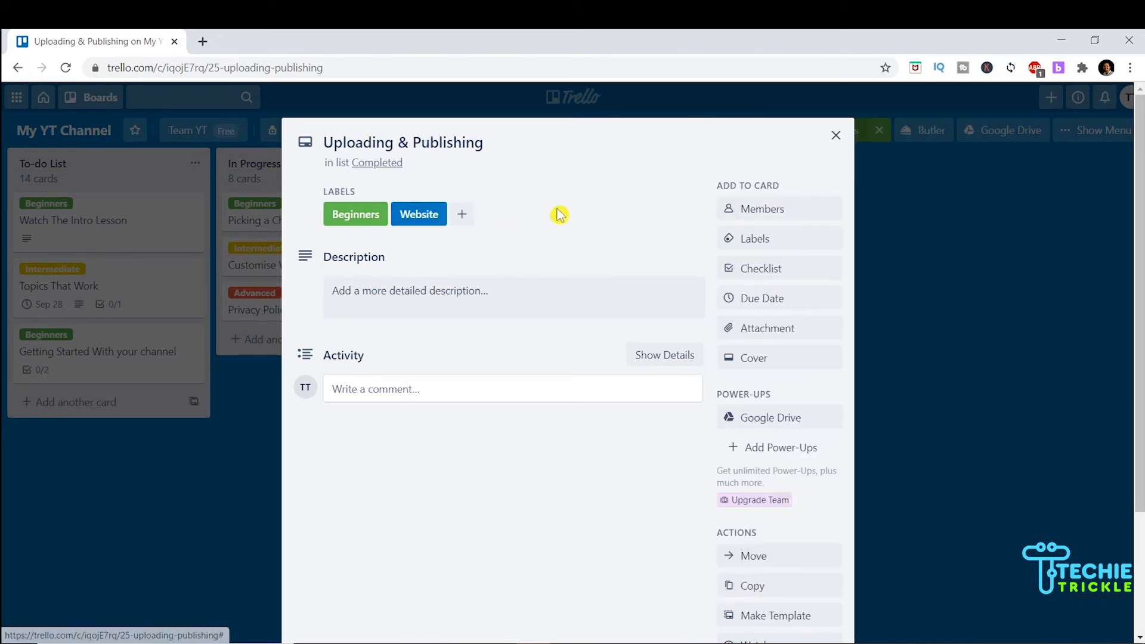
click(836, 136)
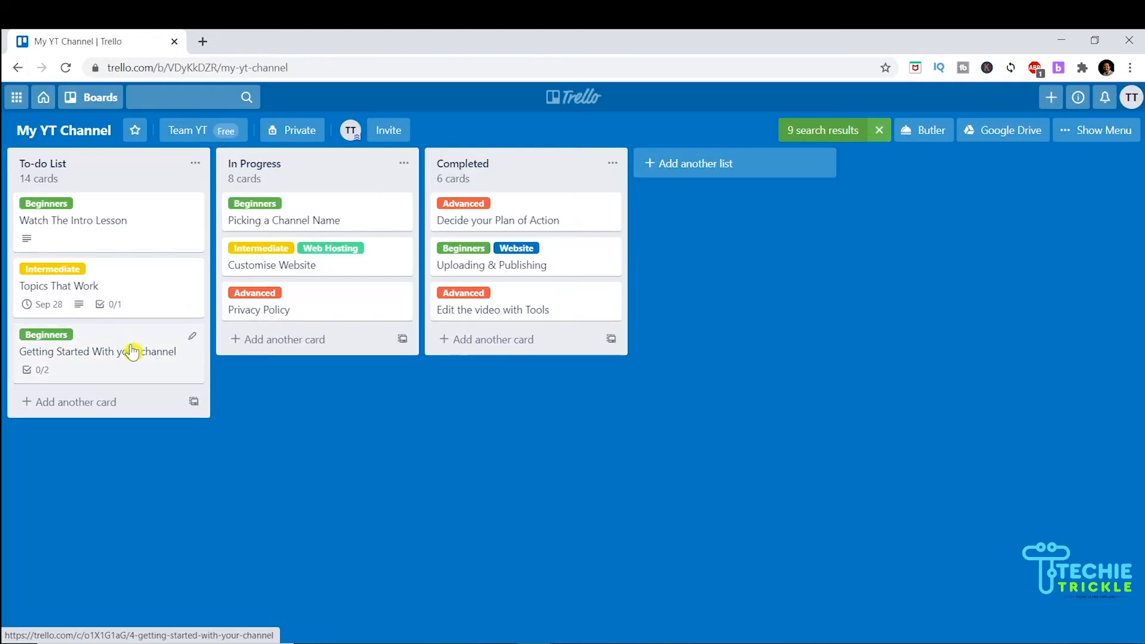
Step: Add the Website label to the Privacy Policy card in the In Progress list and close the card
click(330, 310)
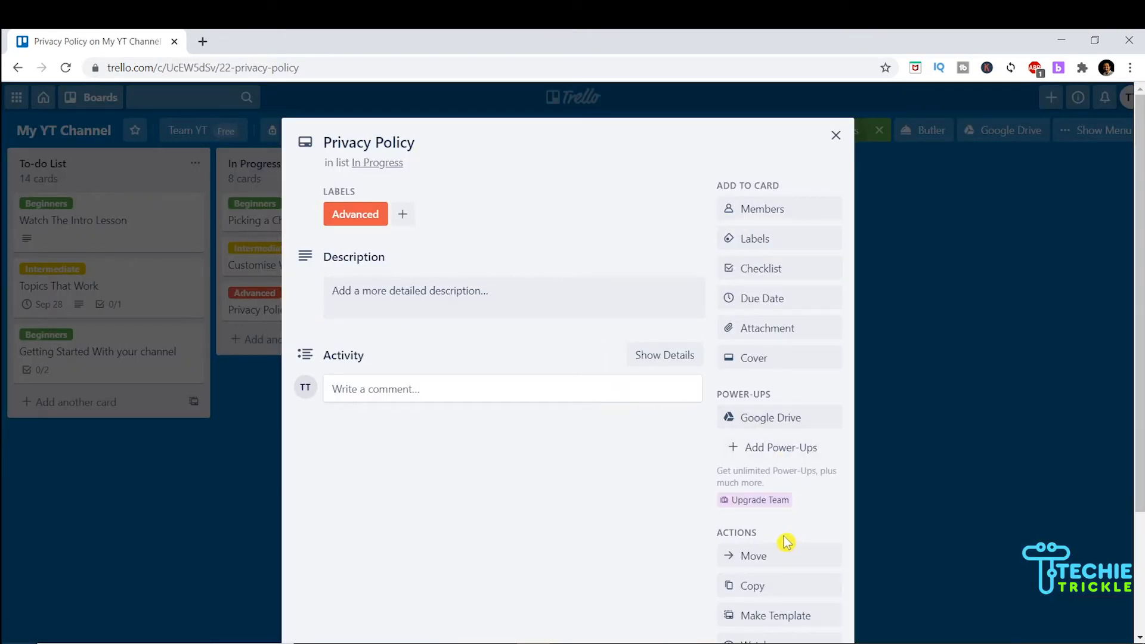
click(778, 237)
click(802, 466)
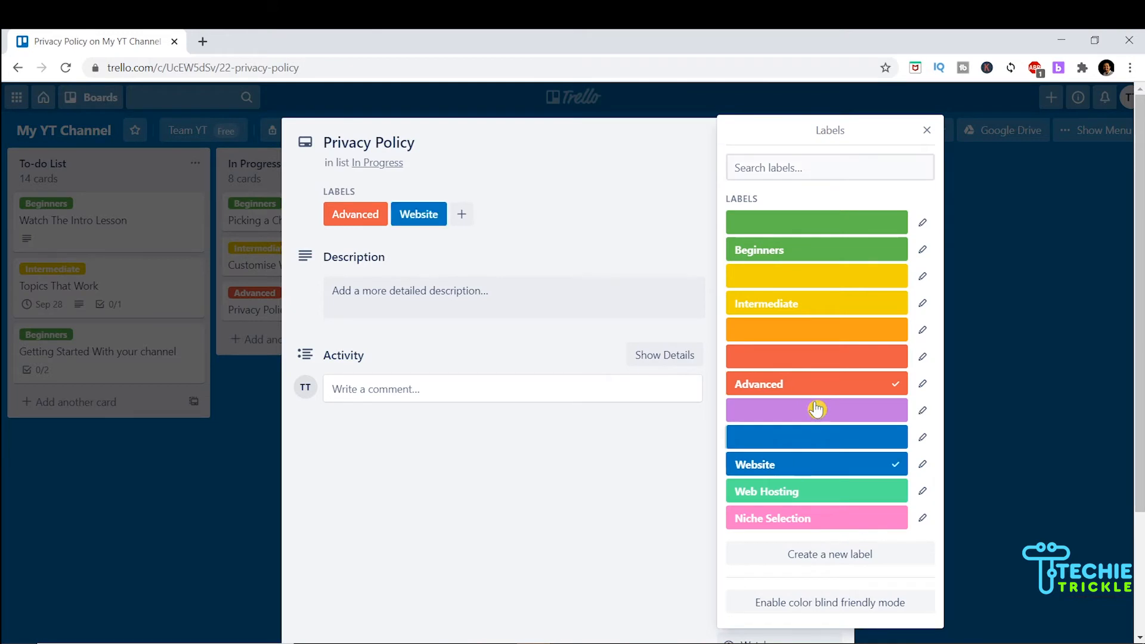
click(929, 133)
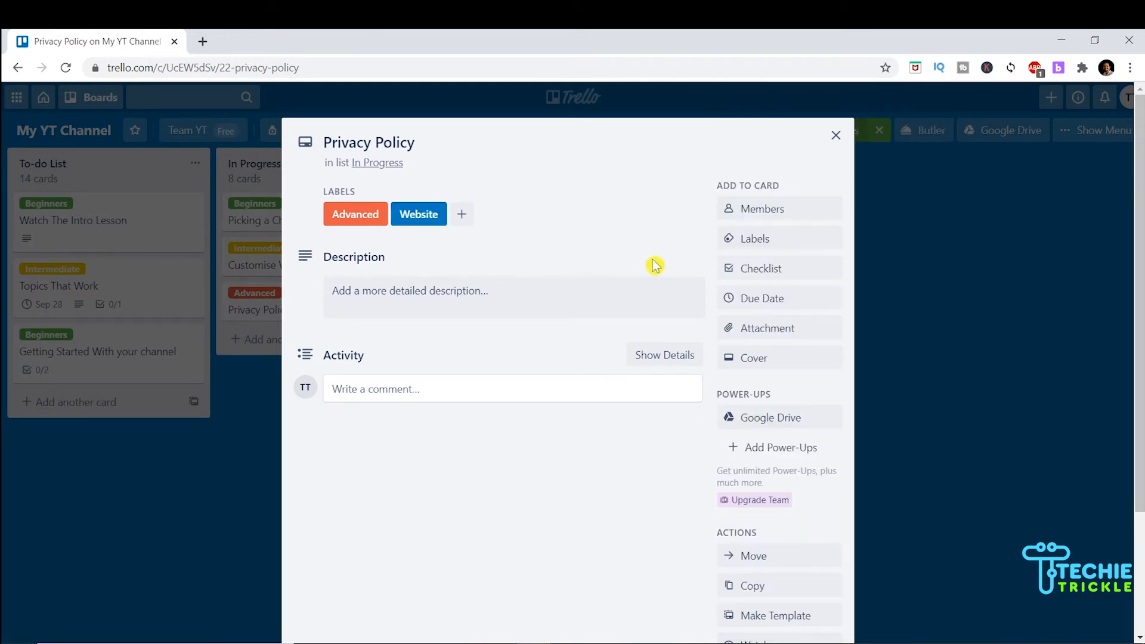
click(836, 136)
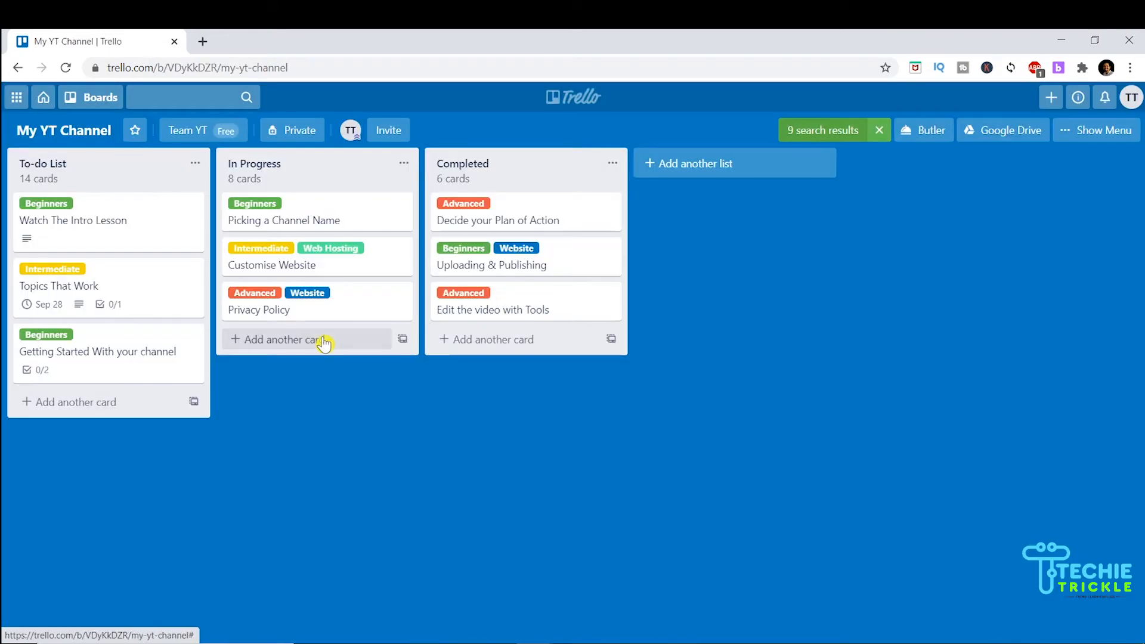
Step: Add the Niche Selection label to the Getting Started With your channel card and close the card
click(107, 352)
click(787, 241)
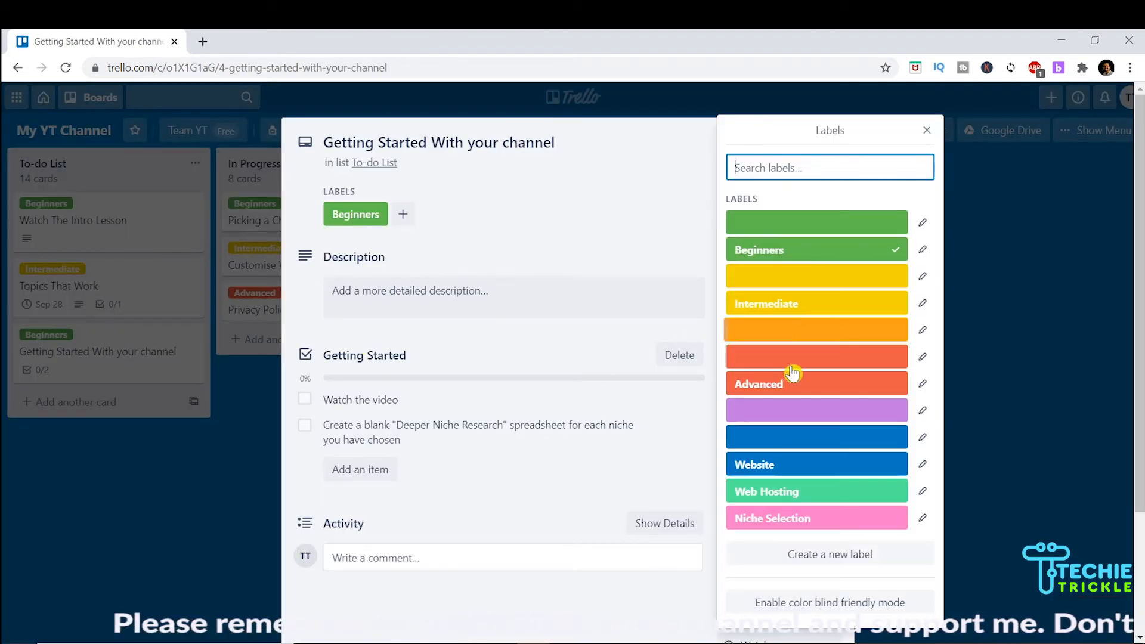
click(770, 518)
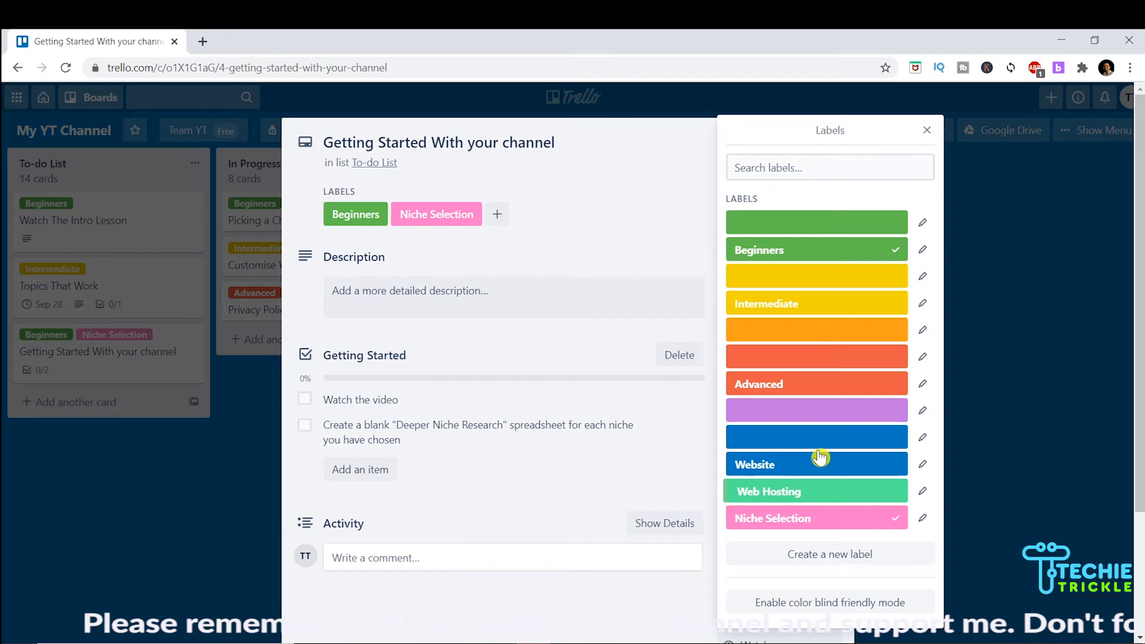
click(927, 130)
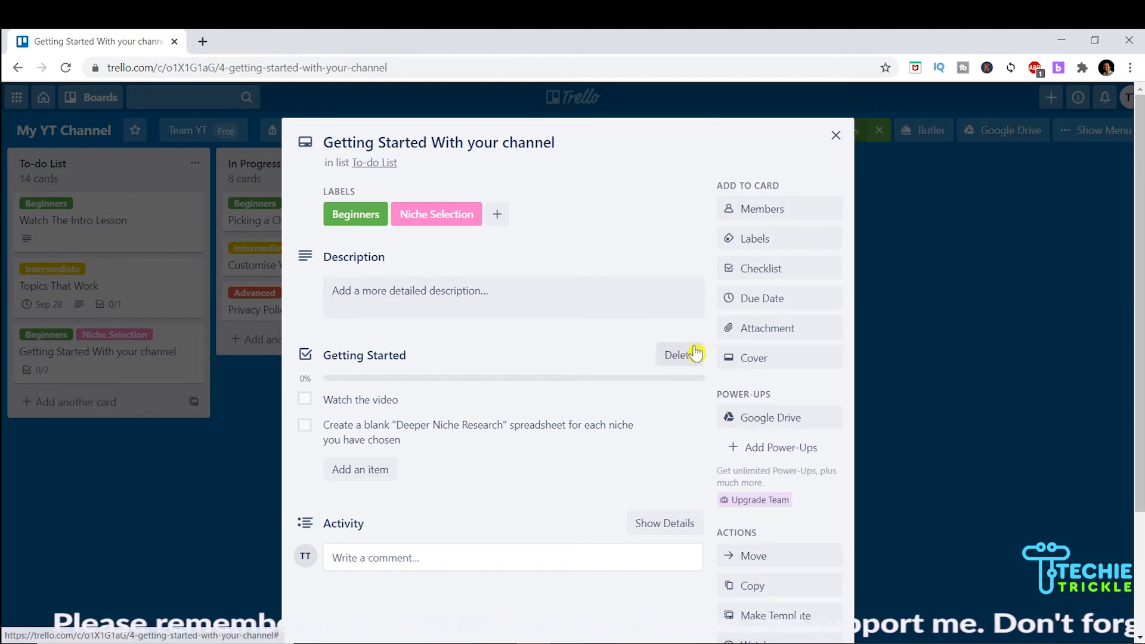
click(835, 136)
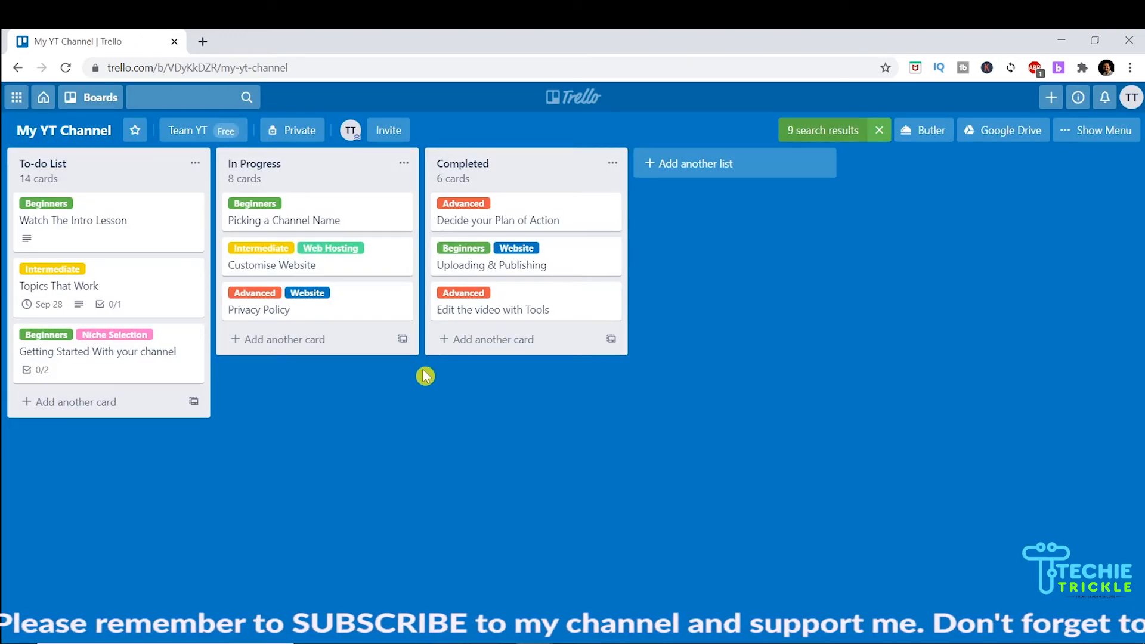
Step: Remove Beginners, Advanced, Website and Niche Selection from the card search's label filter, and add Beginners and Niche Selection back
click(1101, 137)
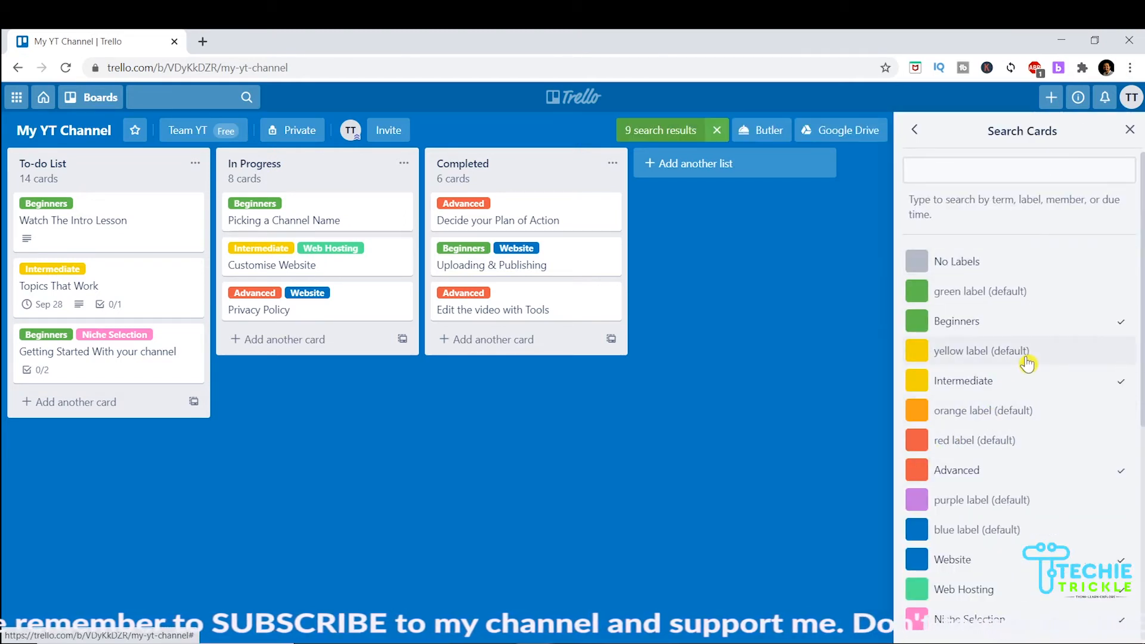
click(1071, 332)
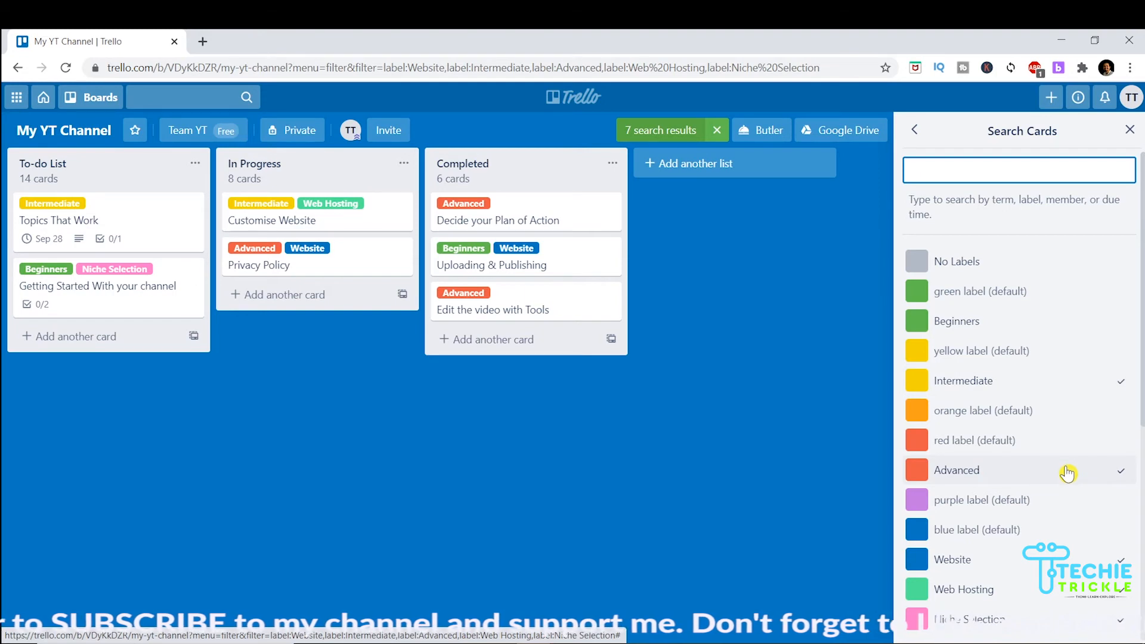
click(1117, 474)
click(1116, 562)
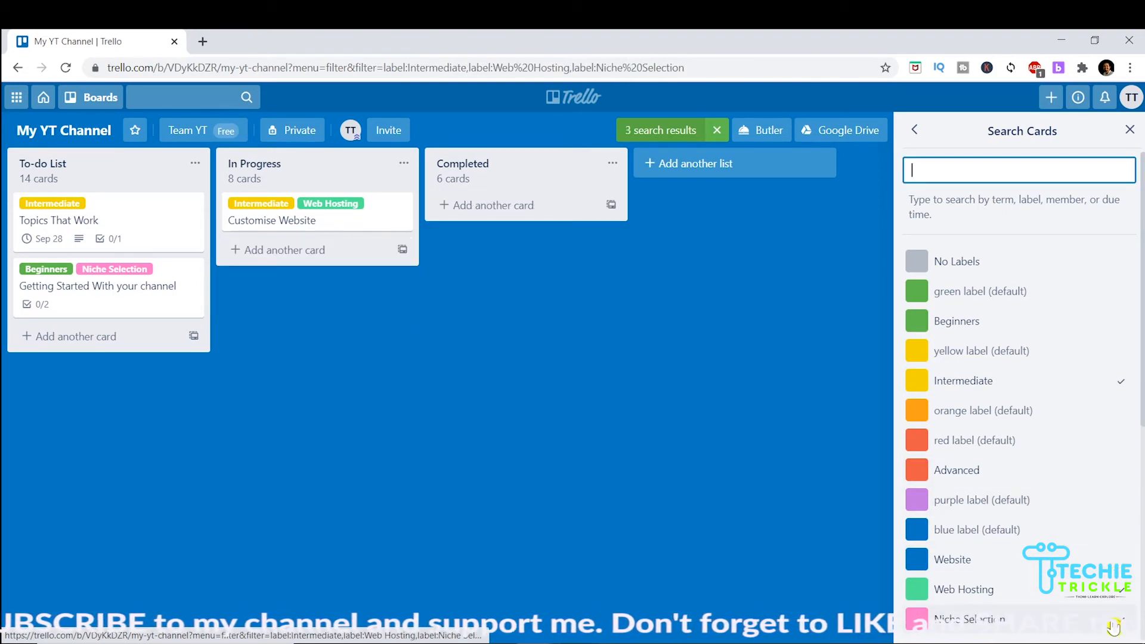
click(1120, 631)
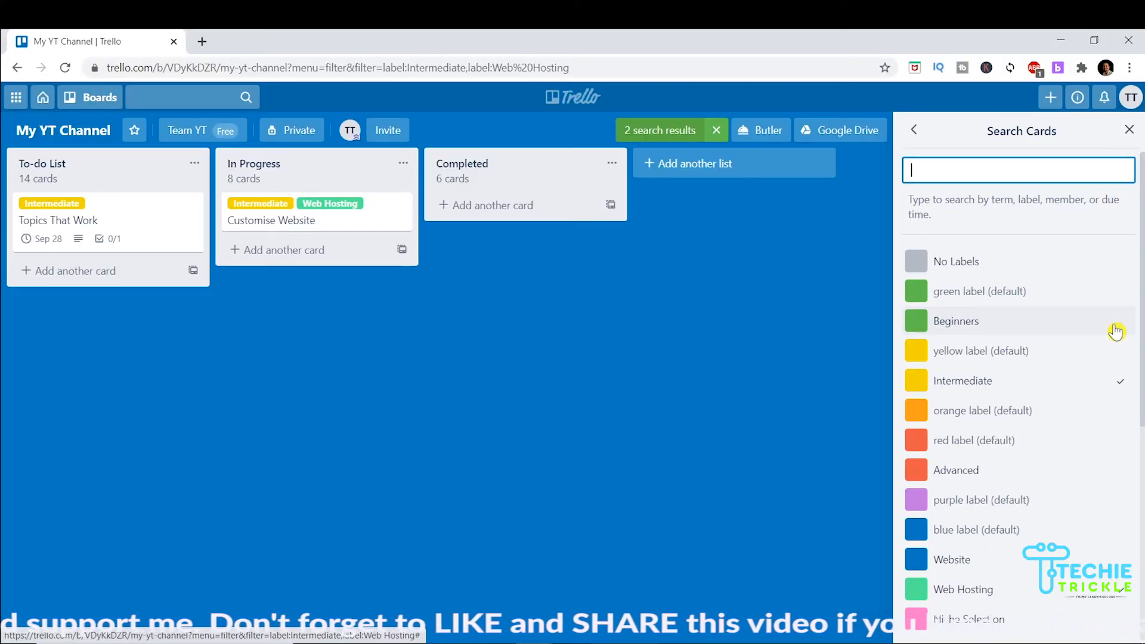
click(1115, 330)
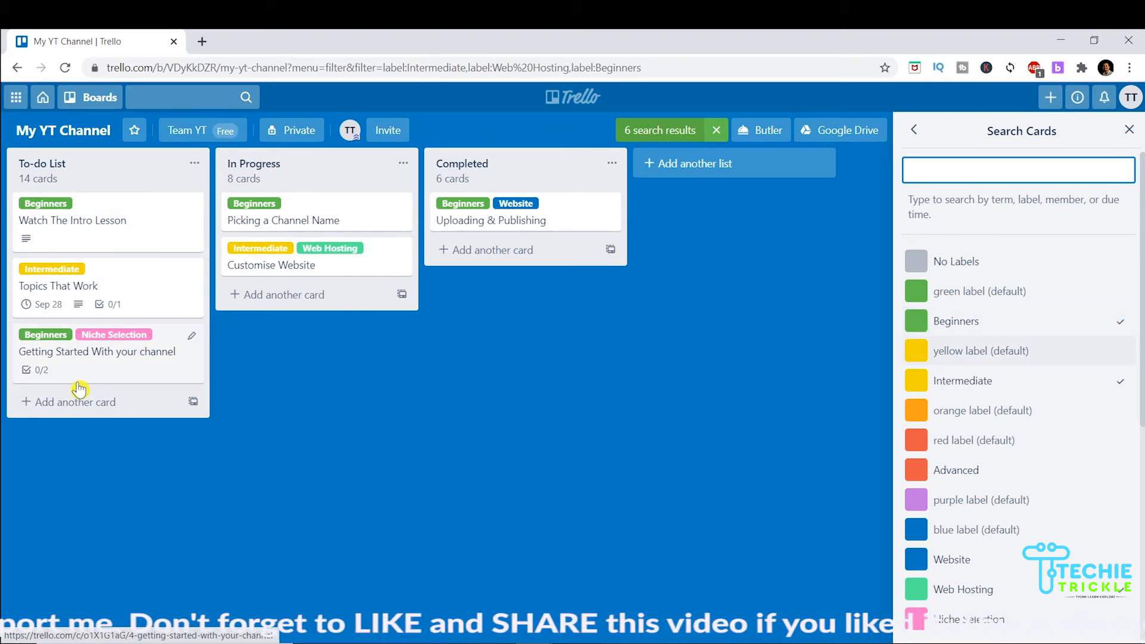
click(1111, 623)
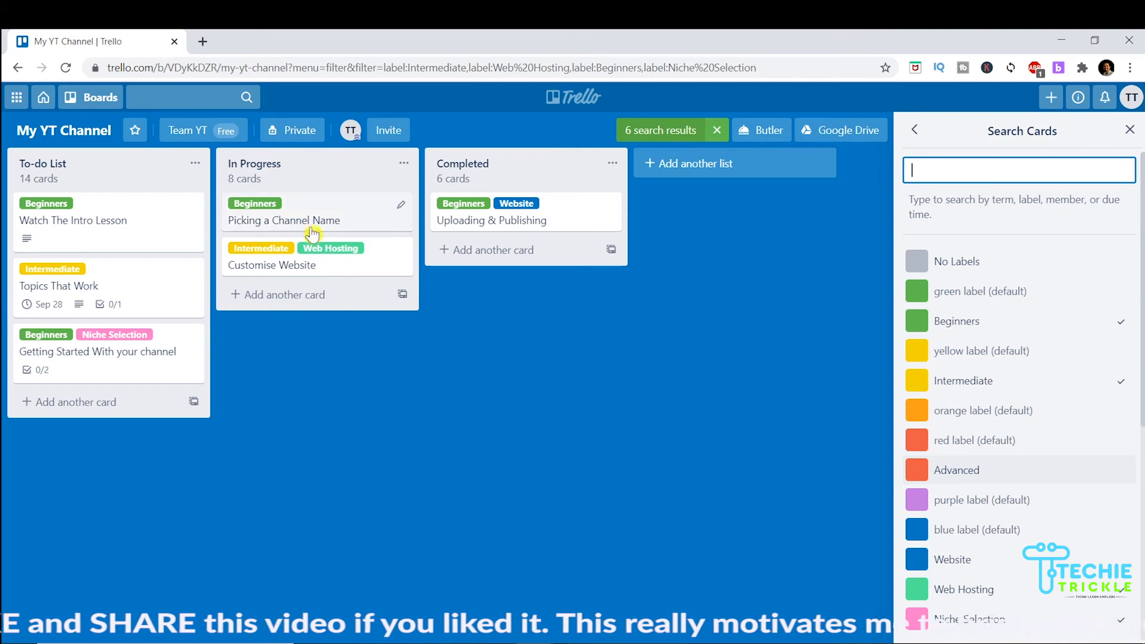
Step: Collapse the card labels to colour bars without names, clear the card search and close it
click(324, 248)
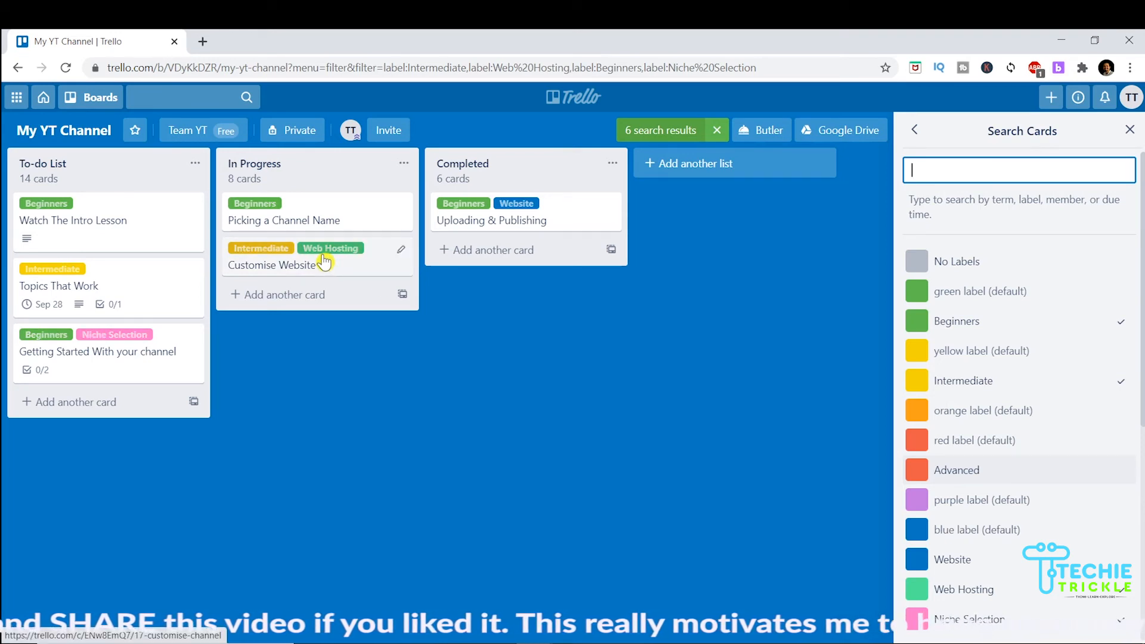
scroll(944, 633, down, 6)
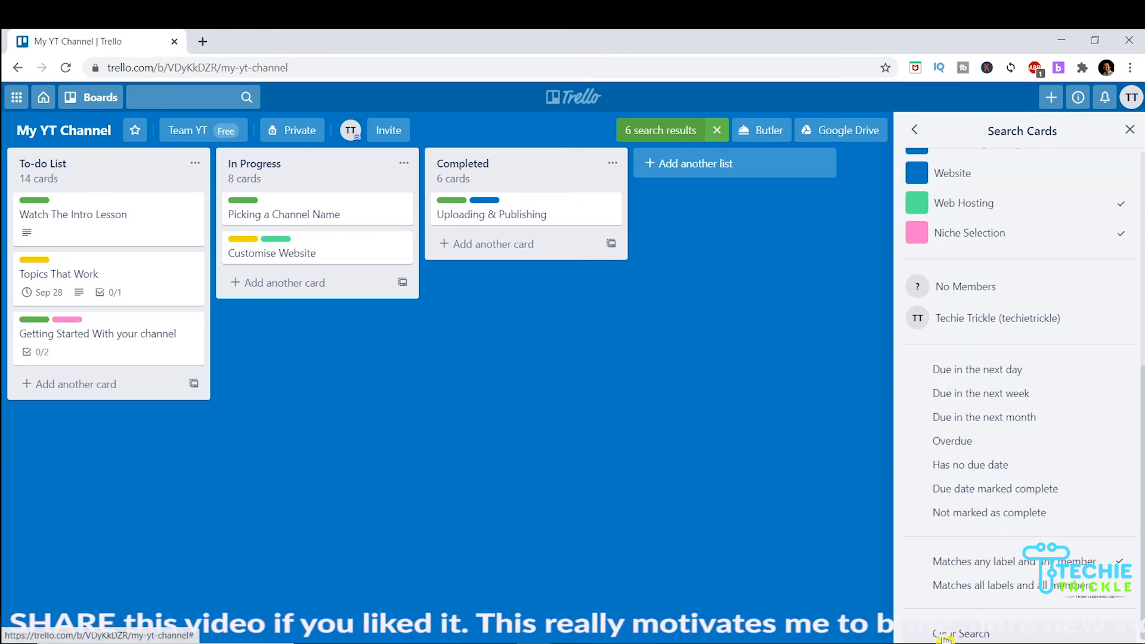
click(945, 635)
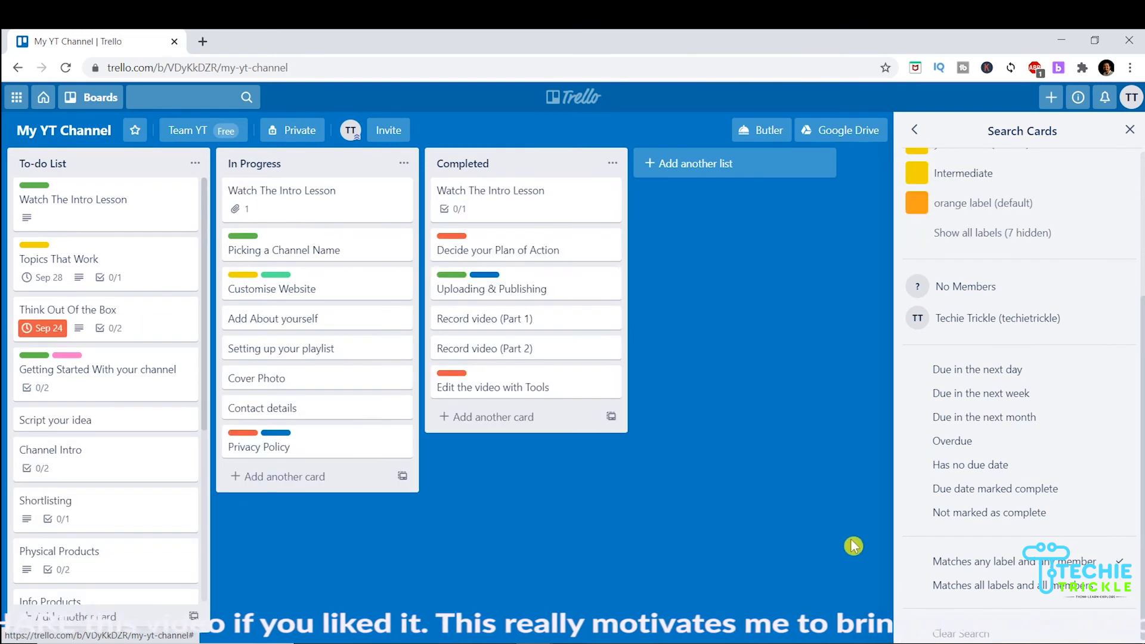
click(1131, 131)
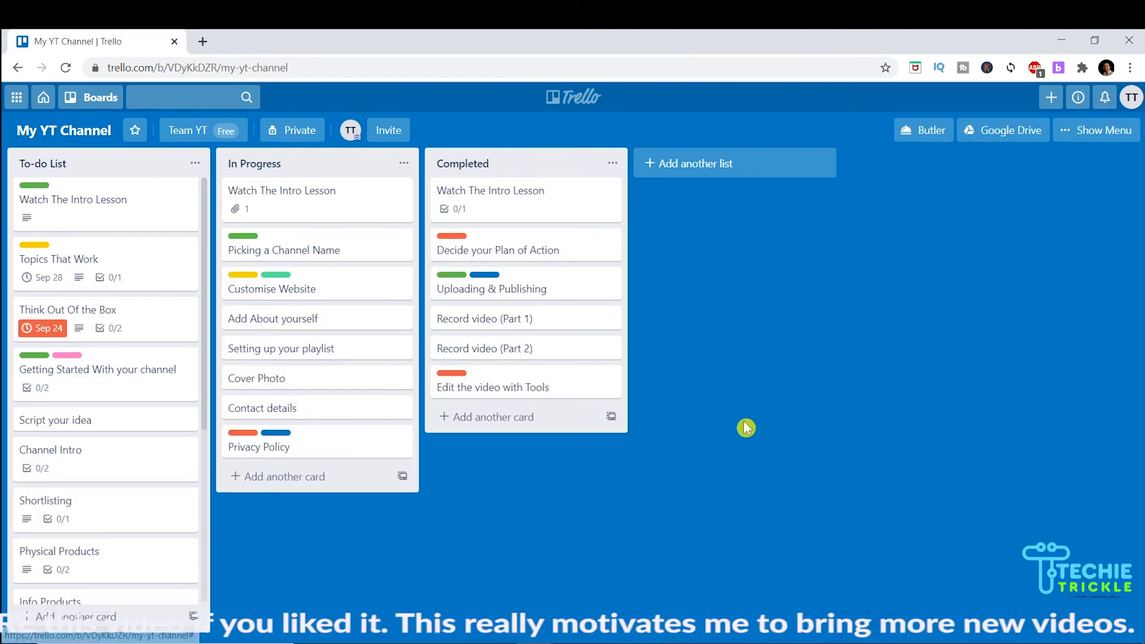
Step: Open the Channel Intro card in the To-do List and view the options for adding a checklist
click(85, 467)
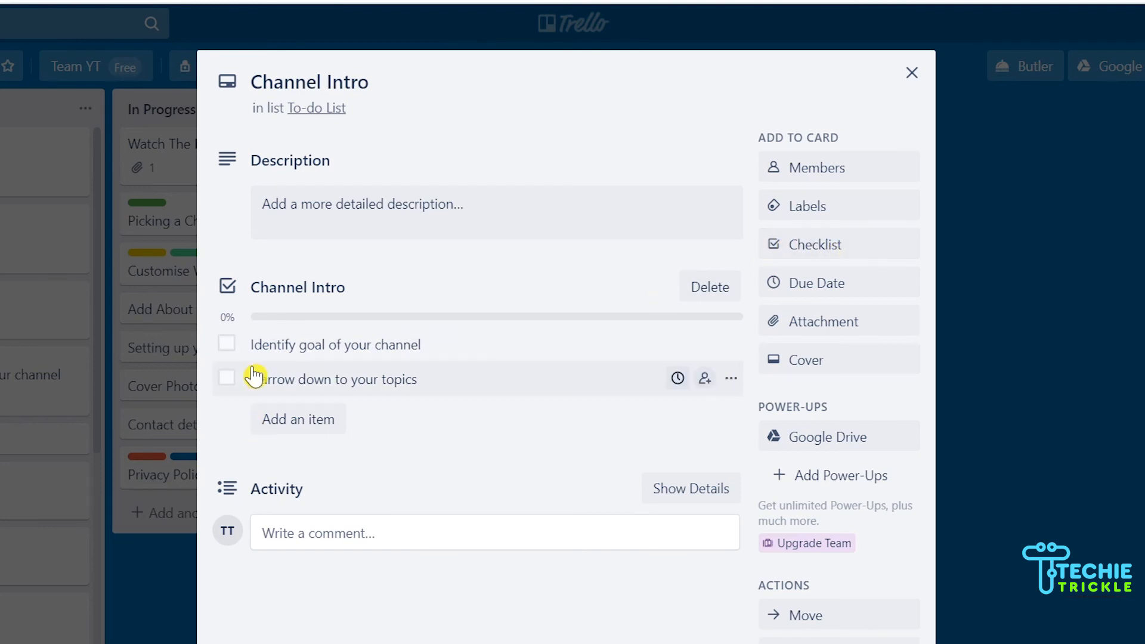
click(811, 250)
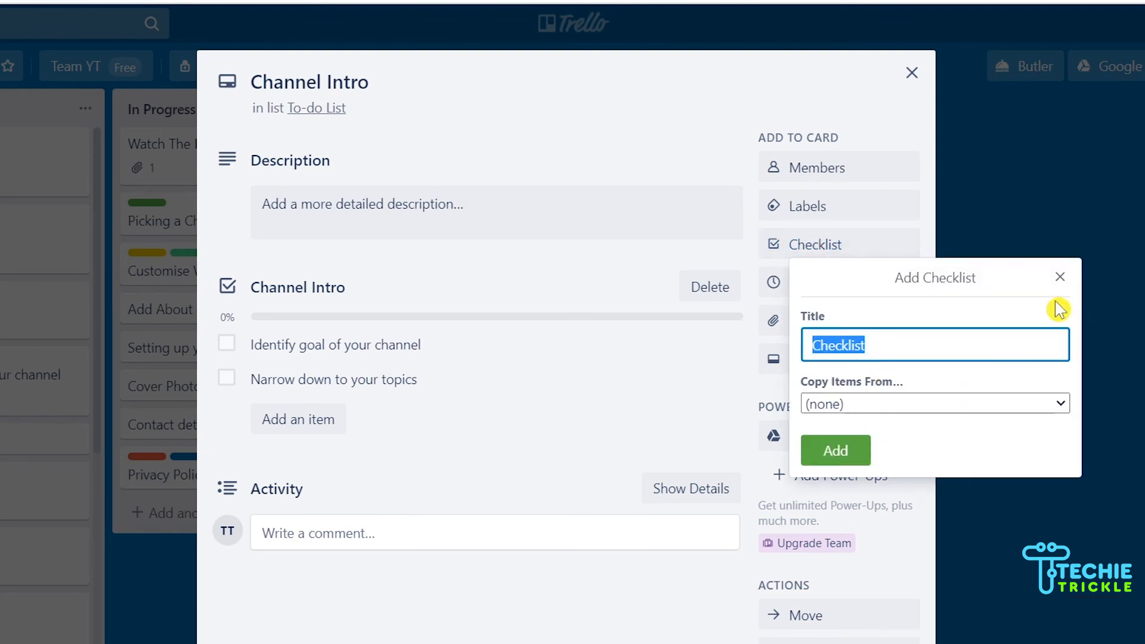
click(1060, 278)
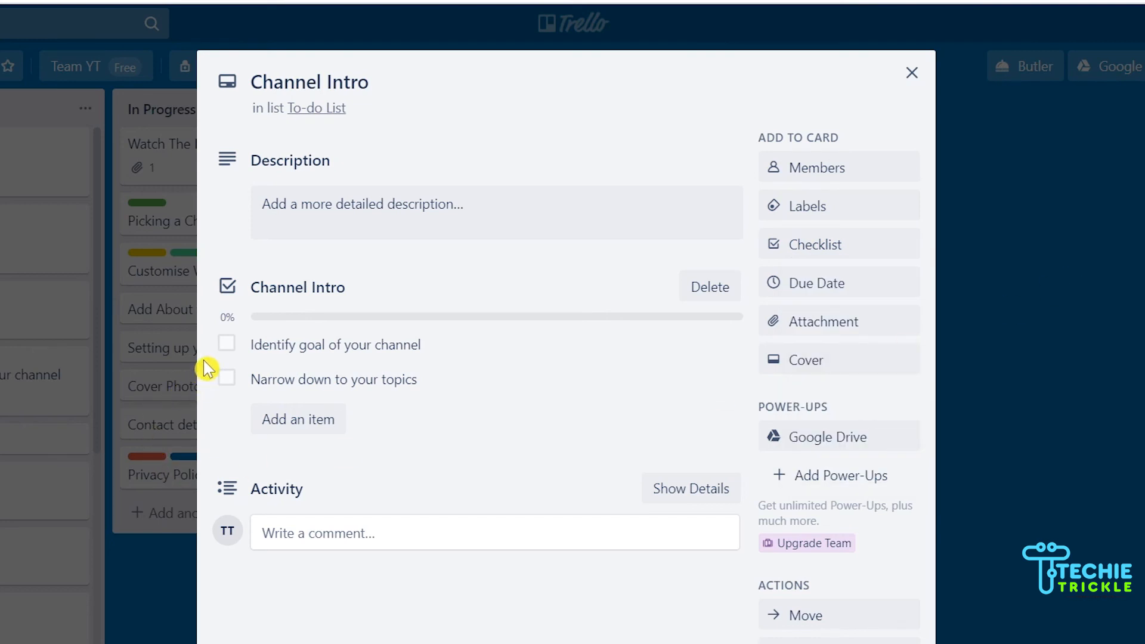
Step: Mark the checklist items Identify goal of your channel and Narrow down to your topics as complete, and close the Channel Intro card
click(226, 352)
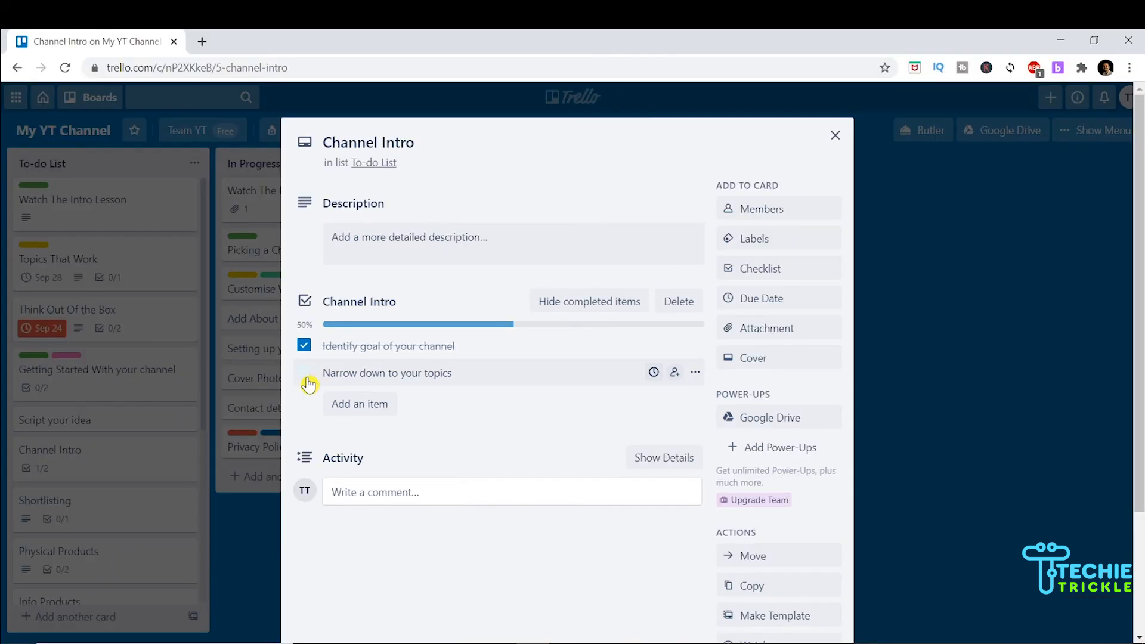
click(228, 380)
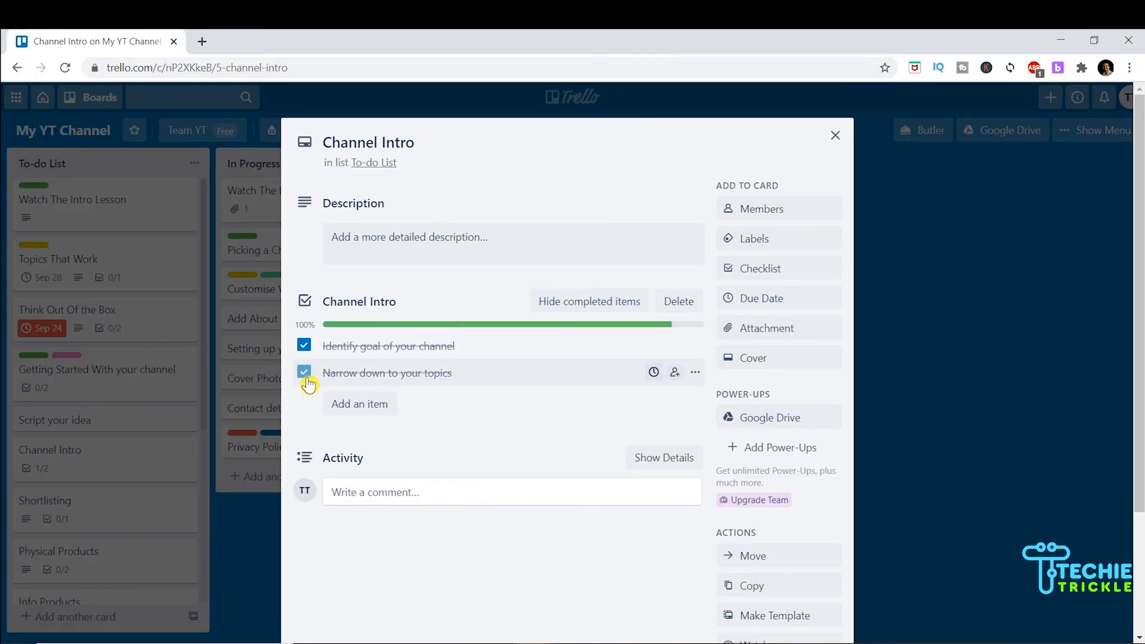
click(835, 135)
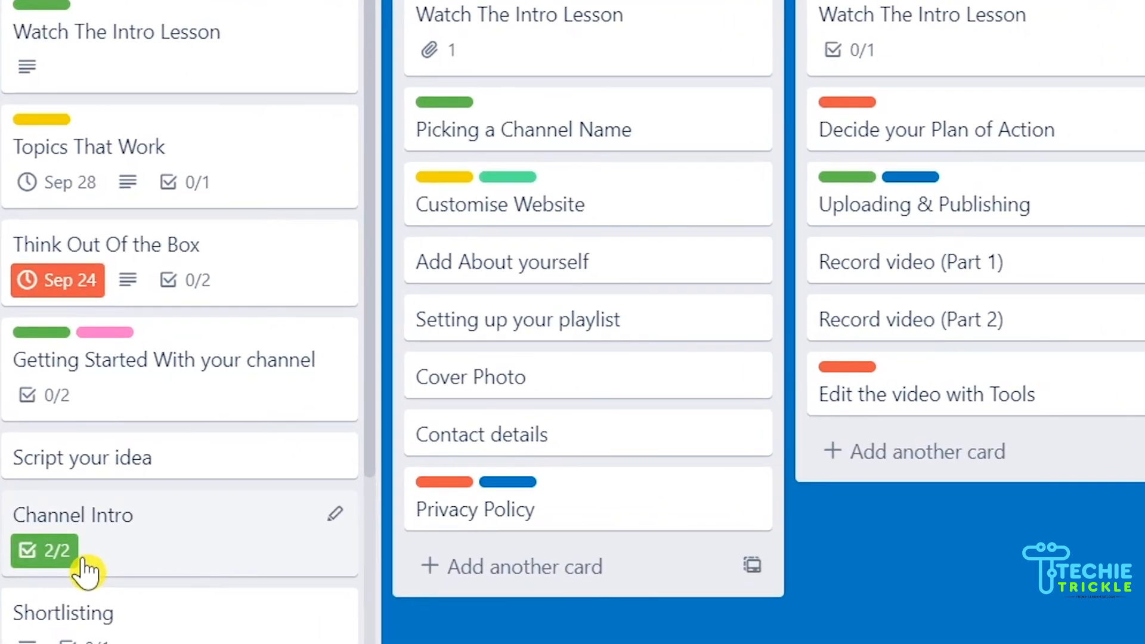